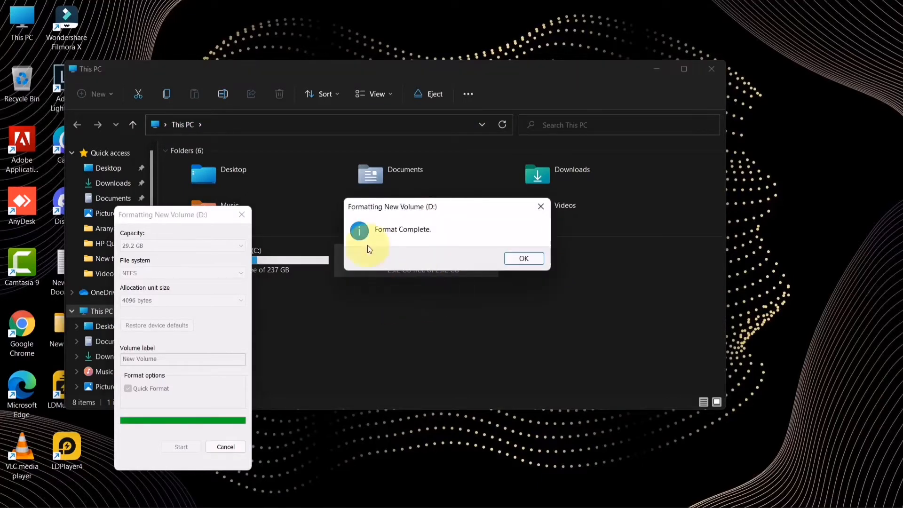
Dismiss the format completion message, close the formatting dialog for New Volume (D:), and minimize the file window
click(524, 259)
click(221, 445)
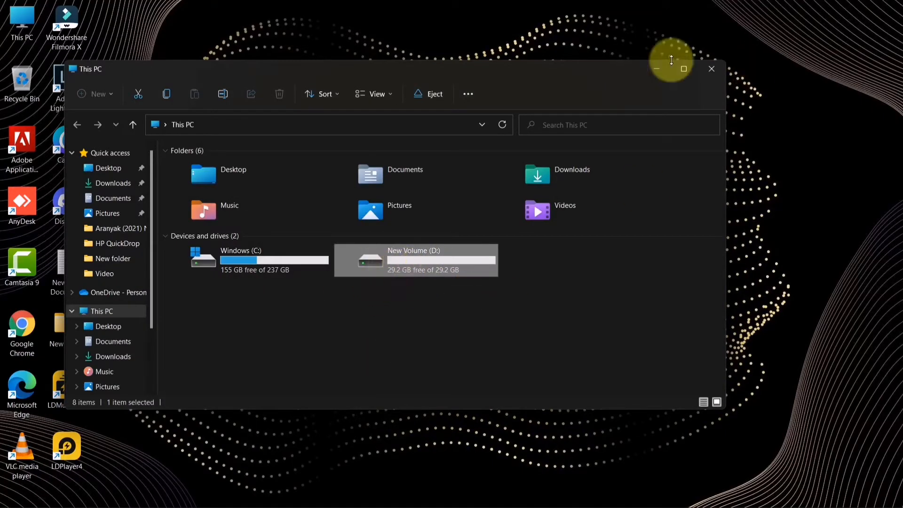
click(657, 69)
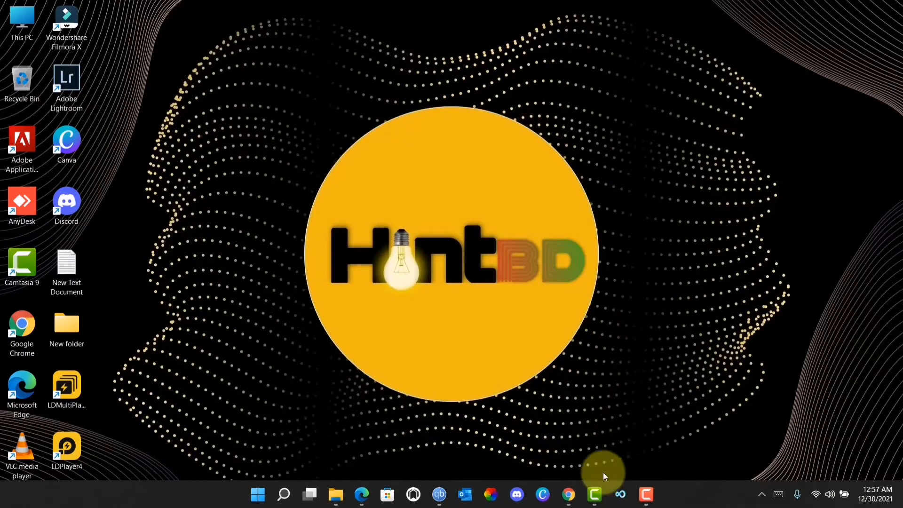
Switch to Chrome and download the PortableApps.com Platform 19.2 installer from the official portableapps.com site
click(569, 494)
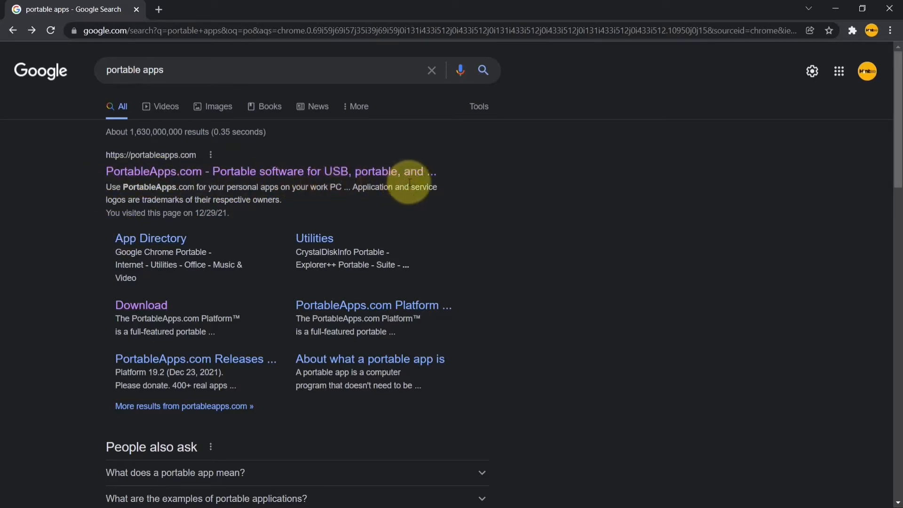
click(385, 172)
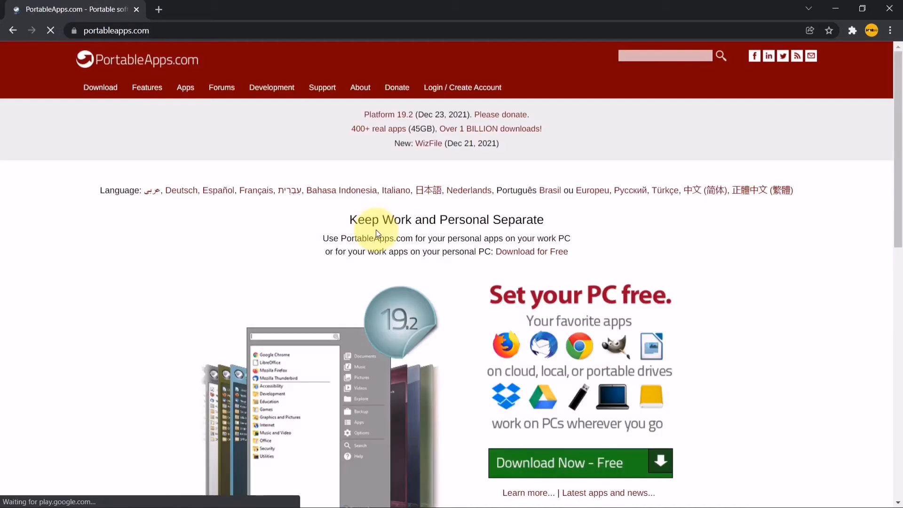
scroll(443, 225, down, 3)
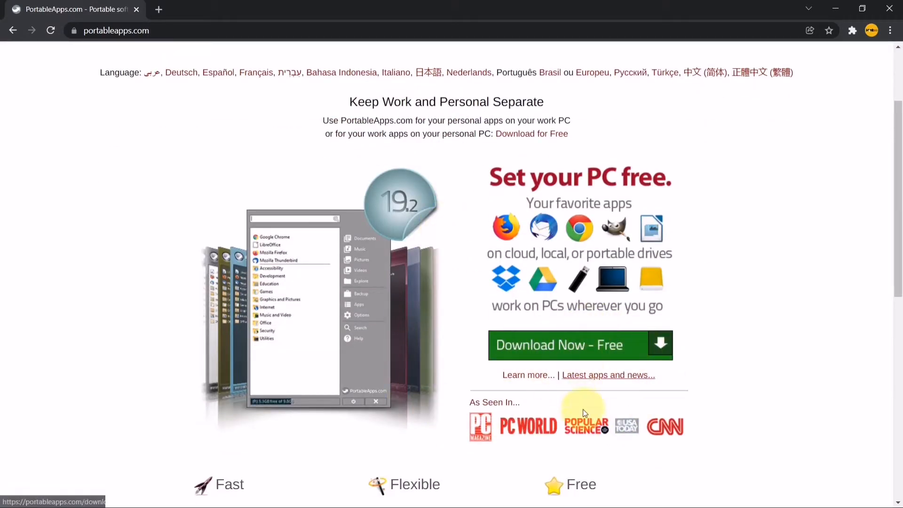
click(574, 353)
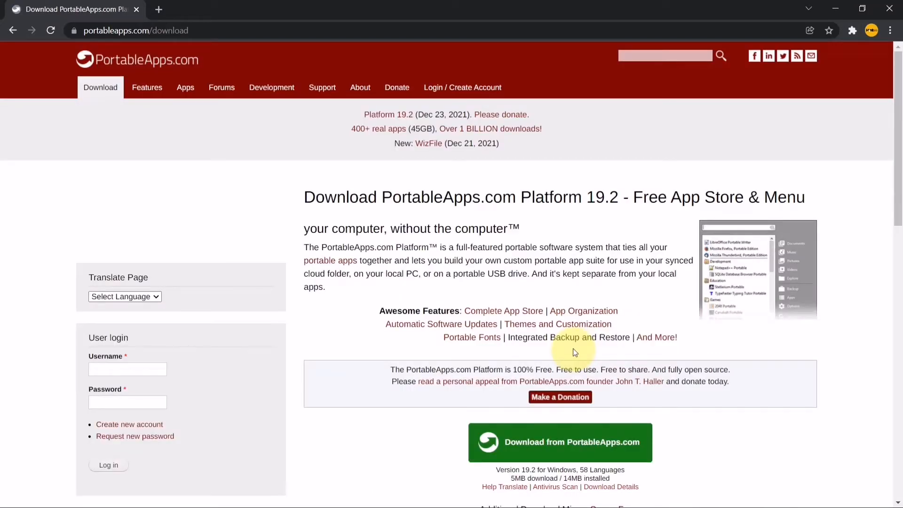
scroll(575, 351, down, 1)
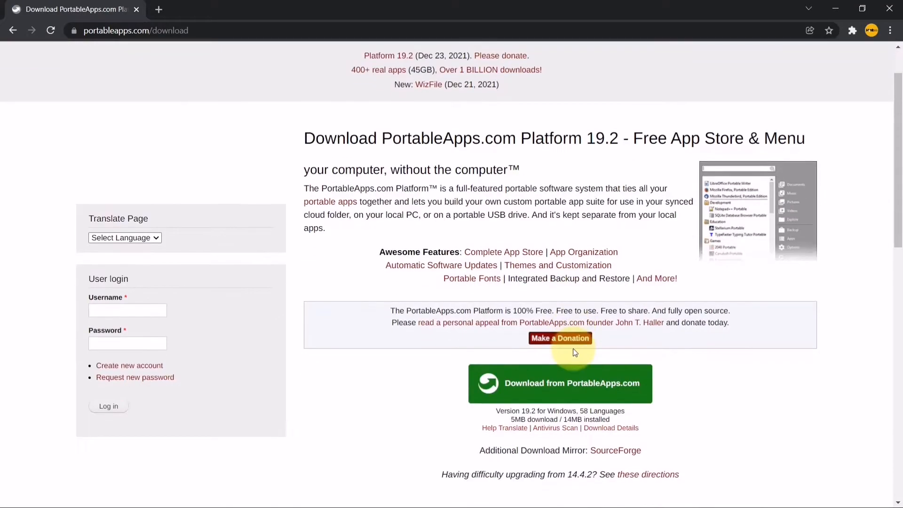
click(564, 390)
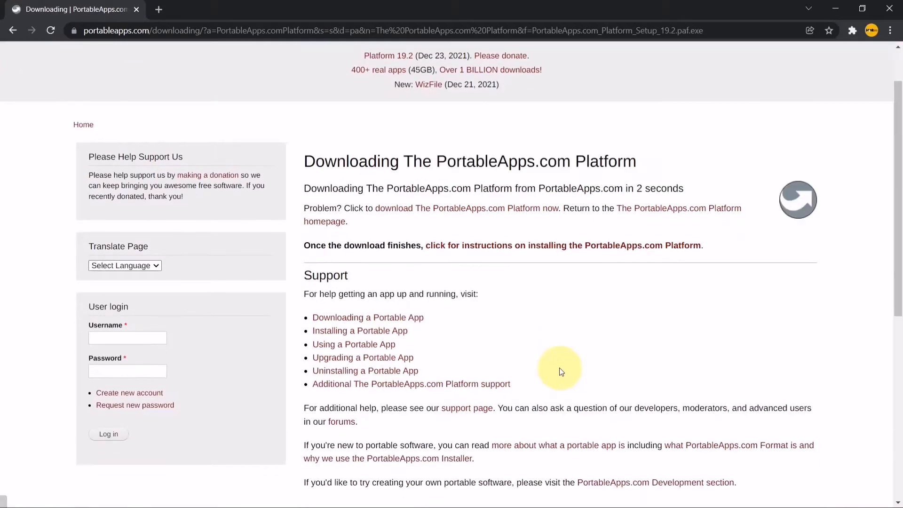
scroll(560, 369, down, 2)
scroll(559, 368, up, 2)
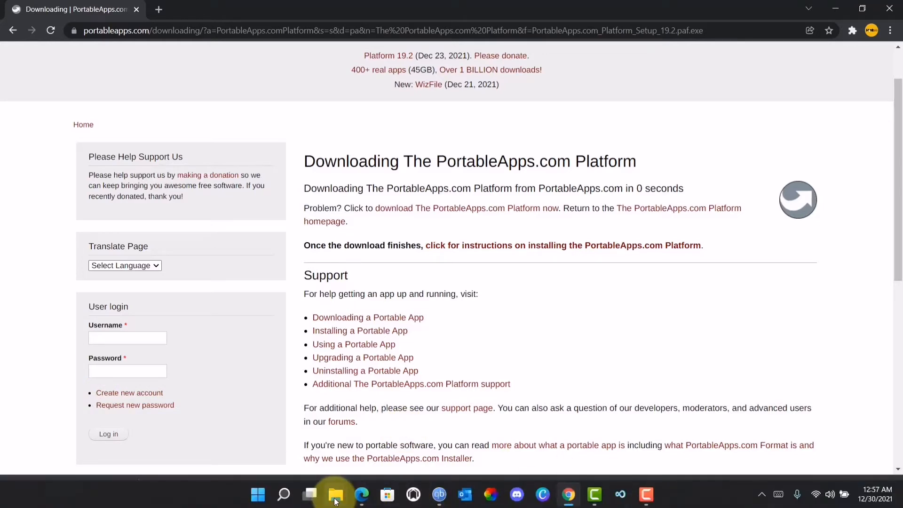
Run the PortableApps.com_Platform_Setup_19.2.paf installer downloaded today from the Downloads folder, with English as its language
mouse_move(335, 494)
click(355, 439)
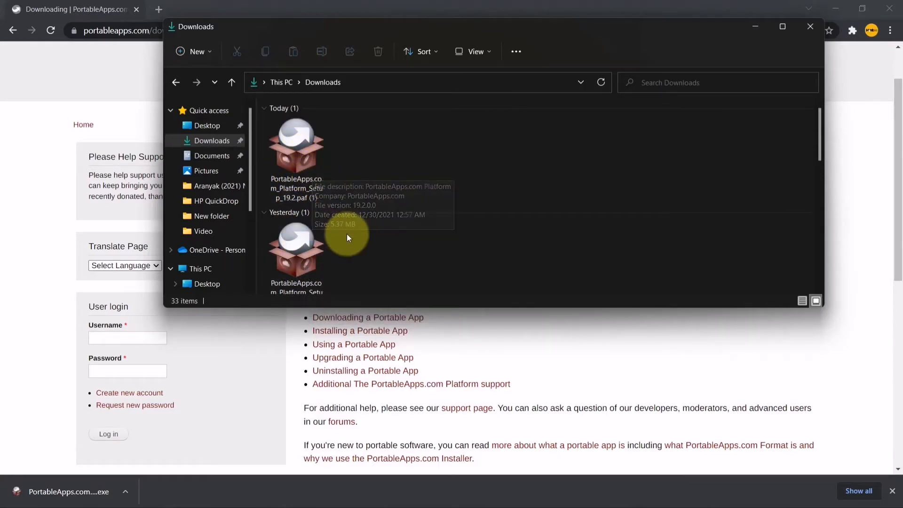
double_click(314, 157)
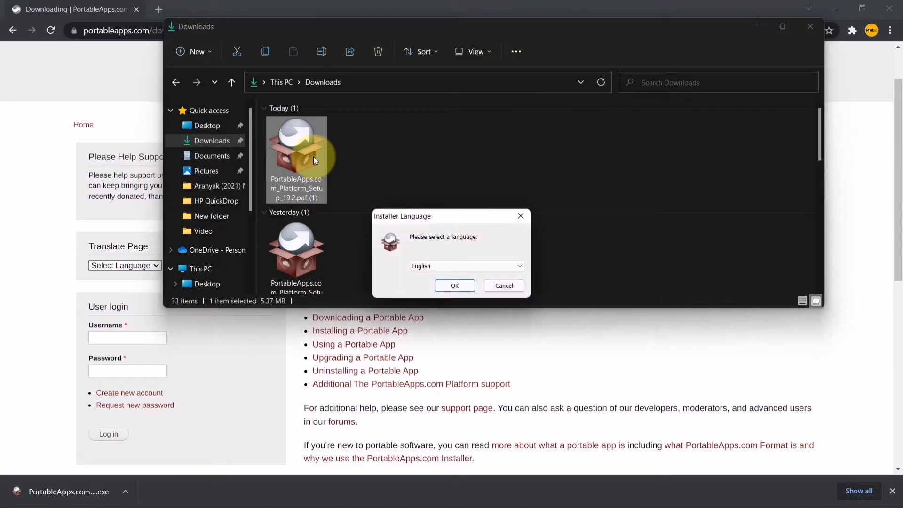
click(461, 286)
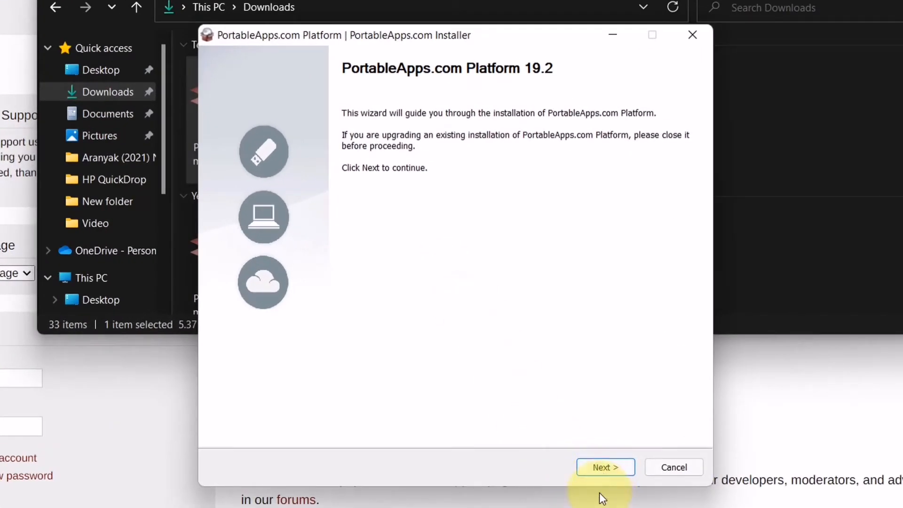
Accept the license agreement and choose a New Install of the Portable type for a portable device
click(597, 473)
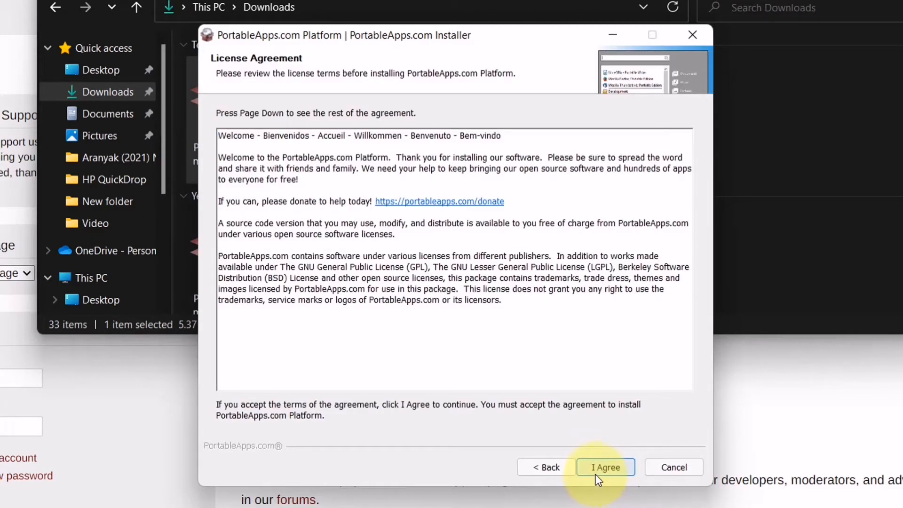
click(602, 471)
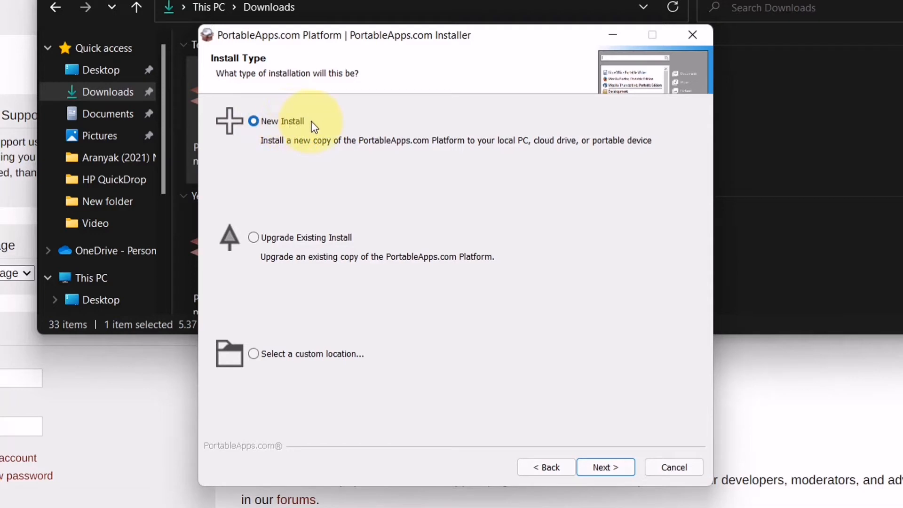
click(609, 471)
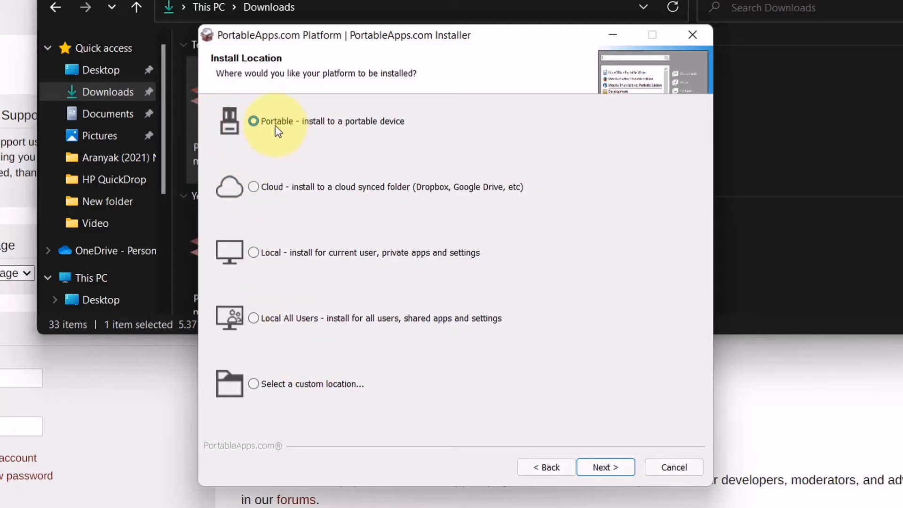
click(617, 469)
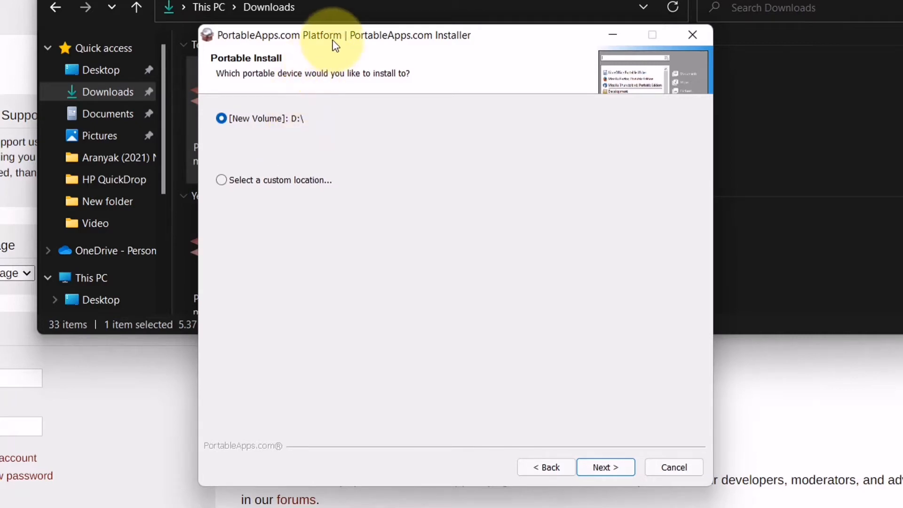
Check in This PC which drive letter the USB drive New Volume has, and return to the installer
drag(333, 39, 417, 35)
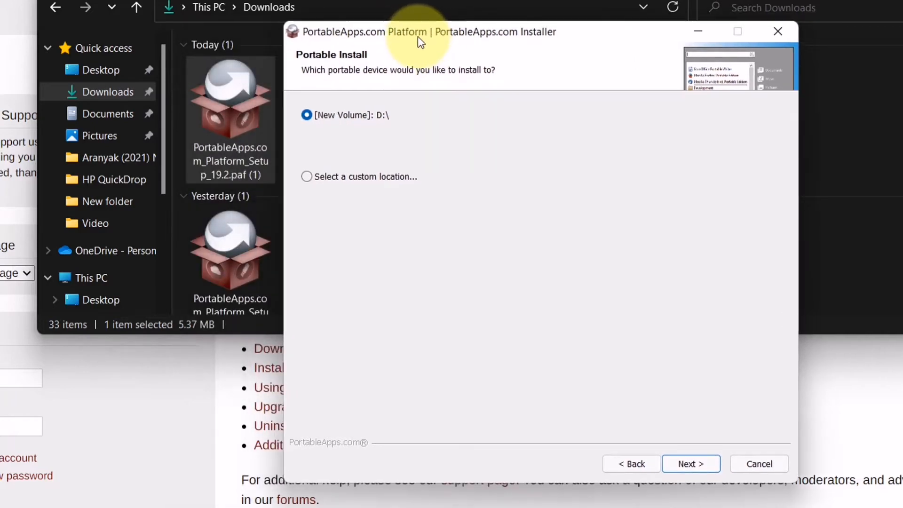
click(66, 278)
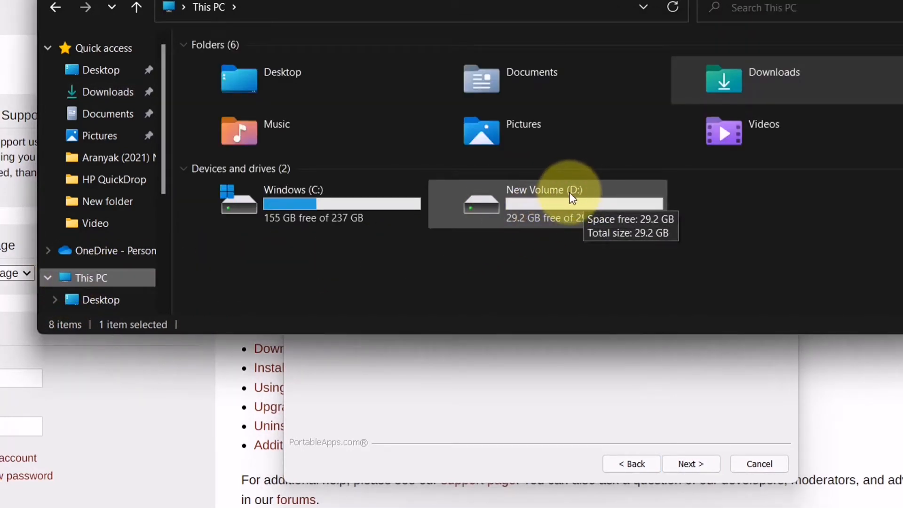
click(574, 346)
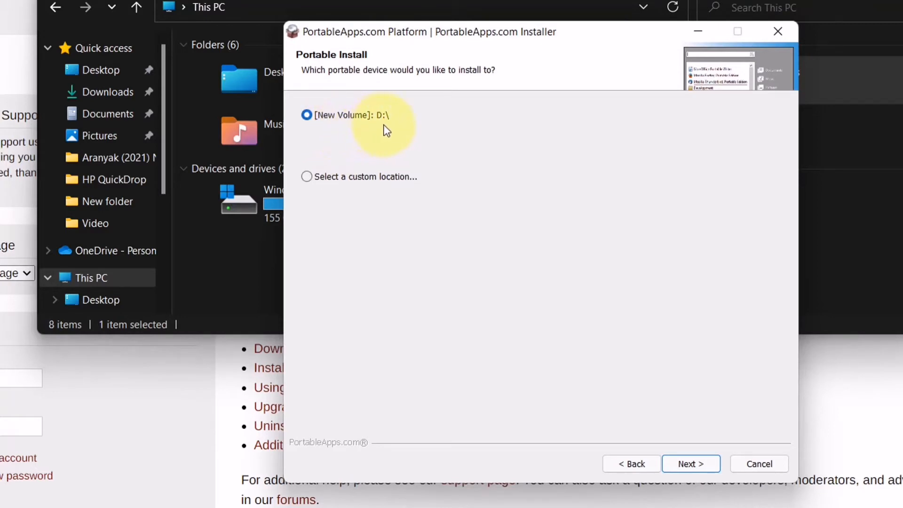
Install the platform to New Volume (D:), finish setup with the platform set to run, and close its About window
click(696, 467)
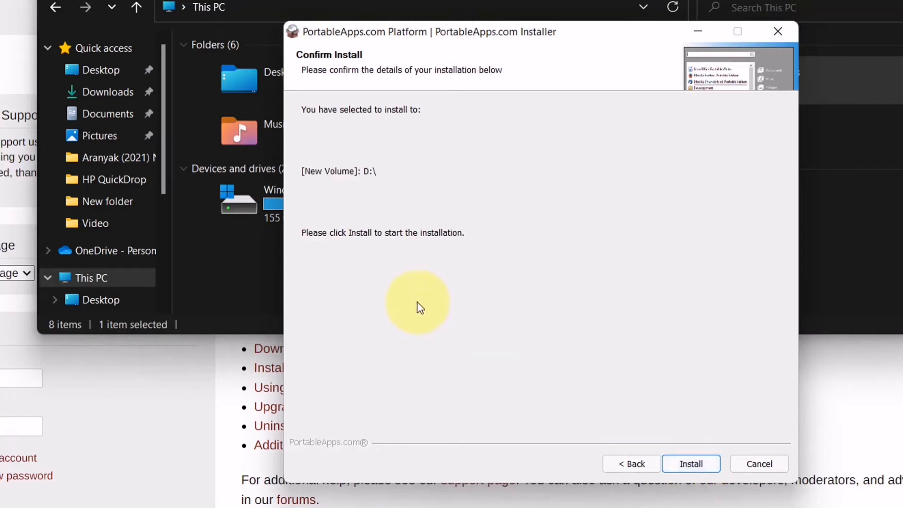
click(690, 466)
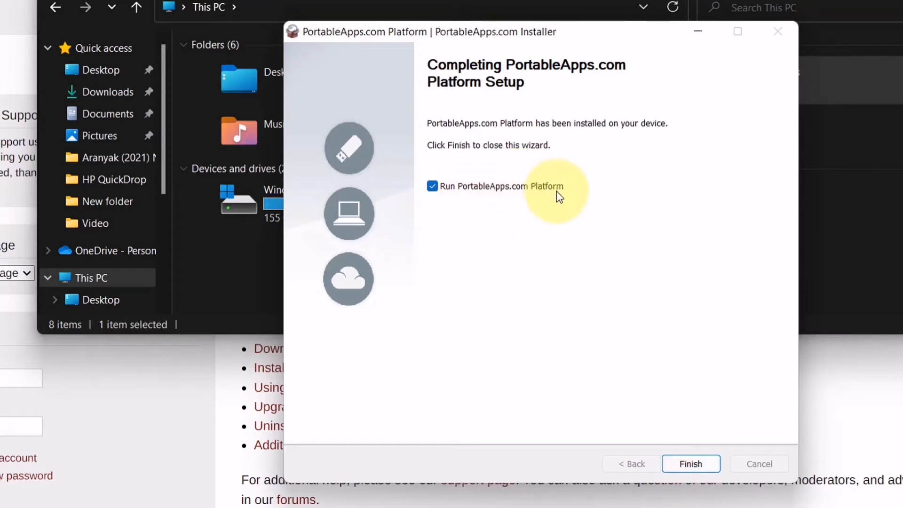
click(685, 459)
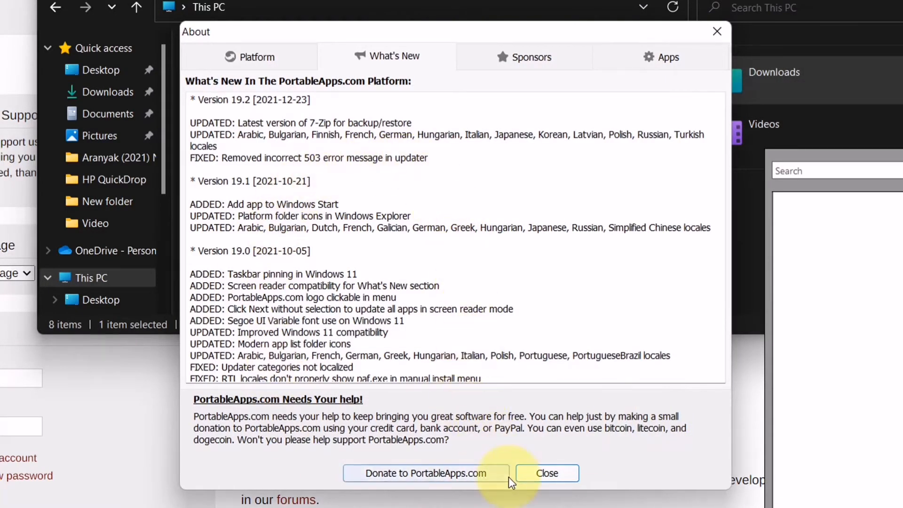
click(536, 480)
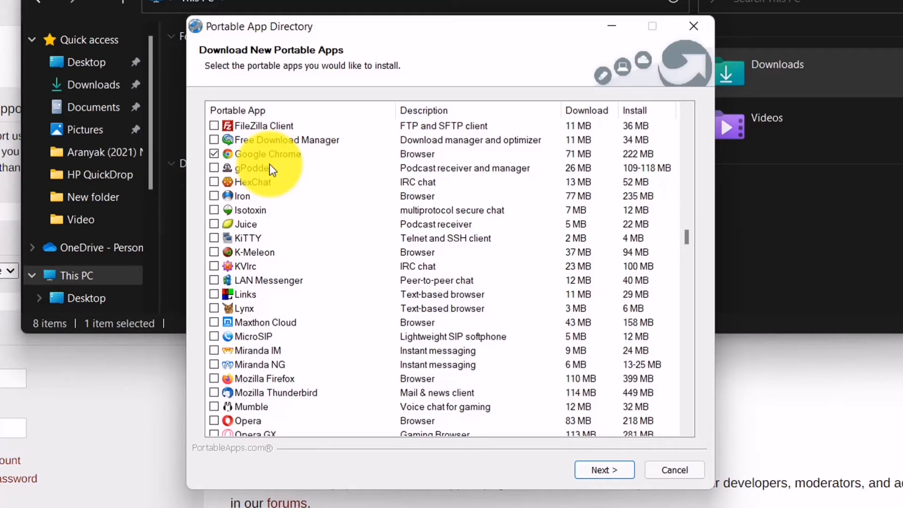
Mark PotPlayer for installation in the portable apps list, keeping Google Chrome selected, and browse the remaining apps
scroll(284, 220, down, 10)
scroll(284, 222, down, 10)
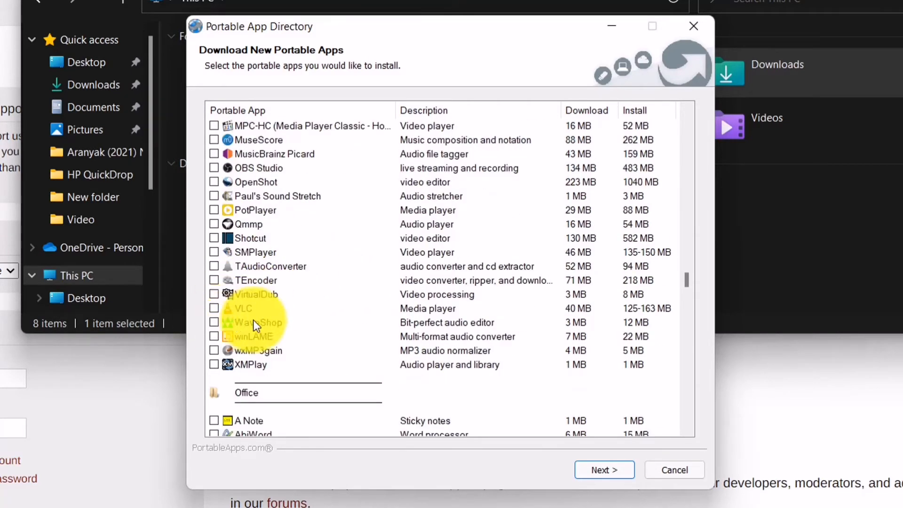
click(215, 211)
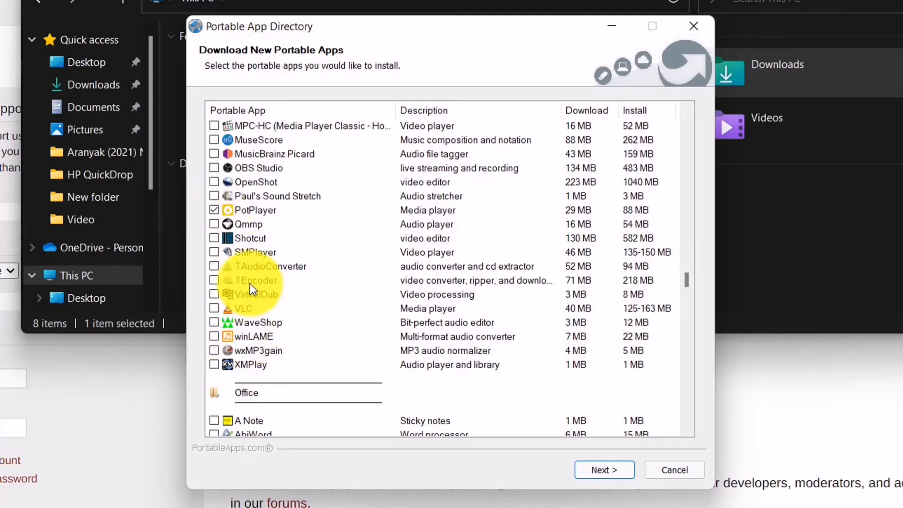
scroll(250, 284, up, 2)
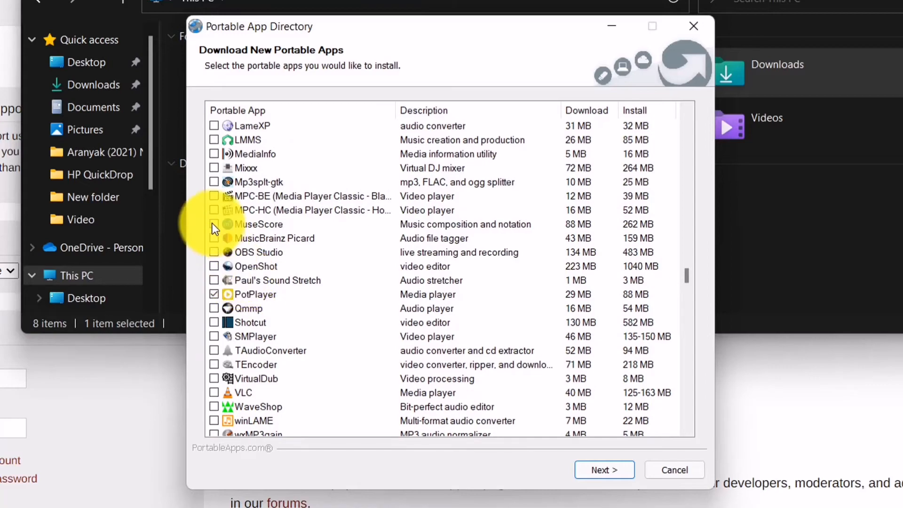
scroll(213, 223, up, 1)
scroll(213, 223, down, 8)
scroll(348, 235, down, 3)
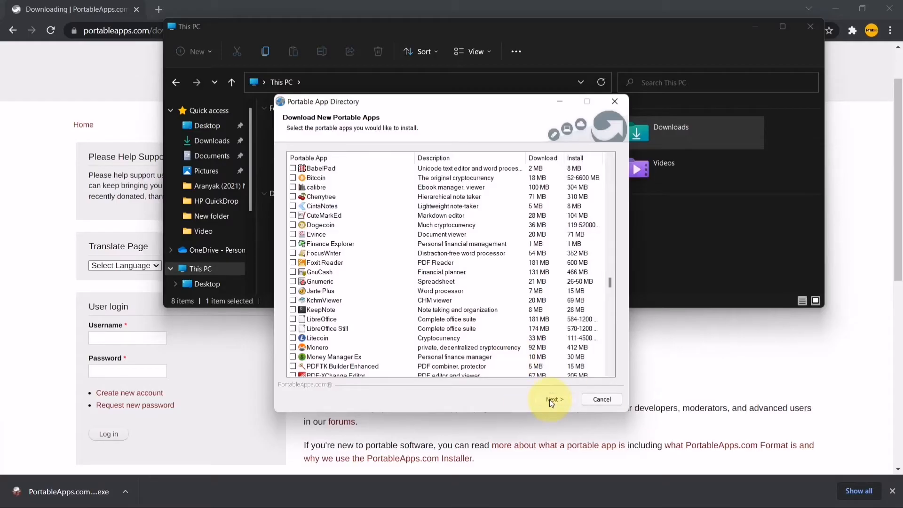
Download and install the selected Google Chrome and PotPlayer portable apps, and finish the Portable App Directory wizard
click(549, 399)
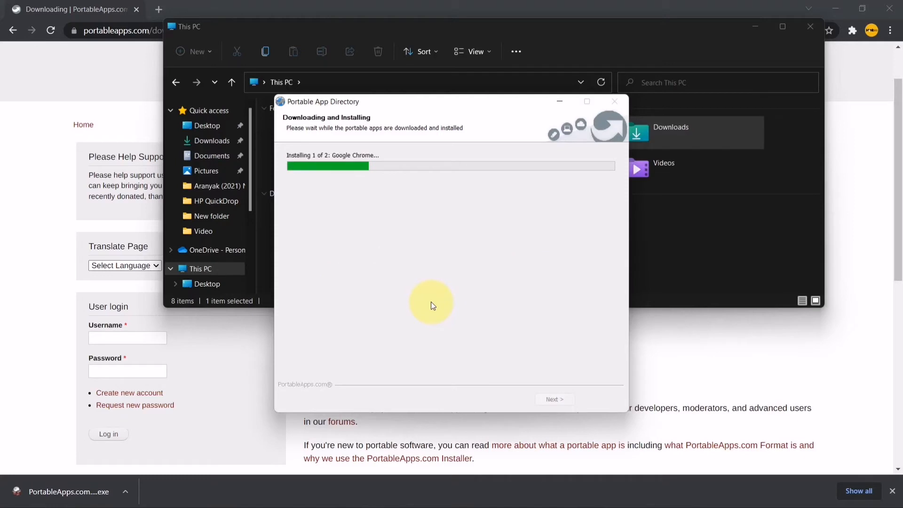
click(509, 349)
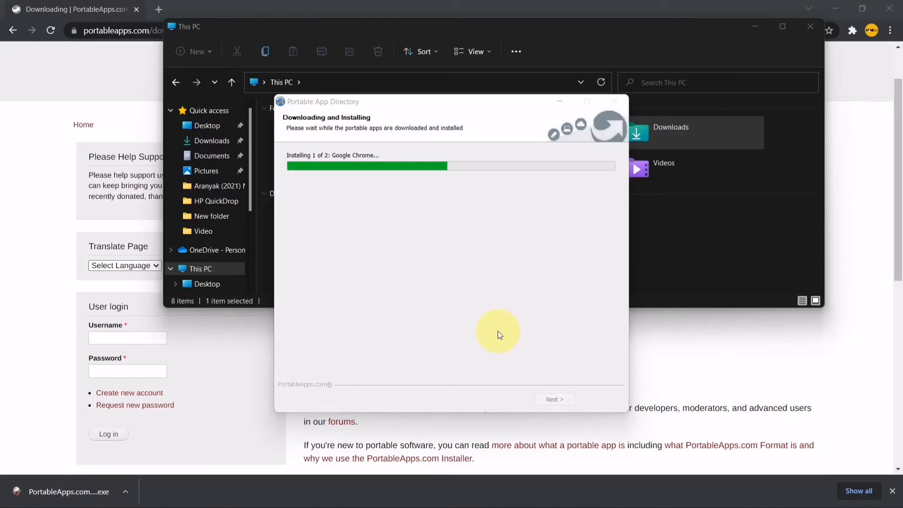
click(515, 352)
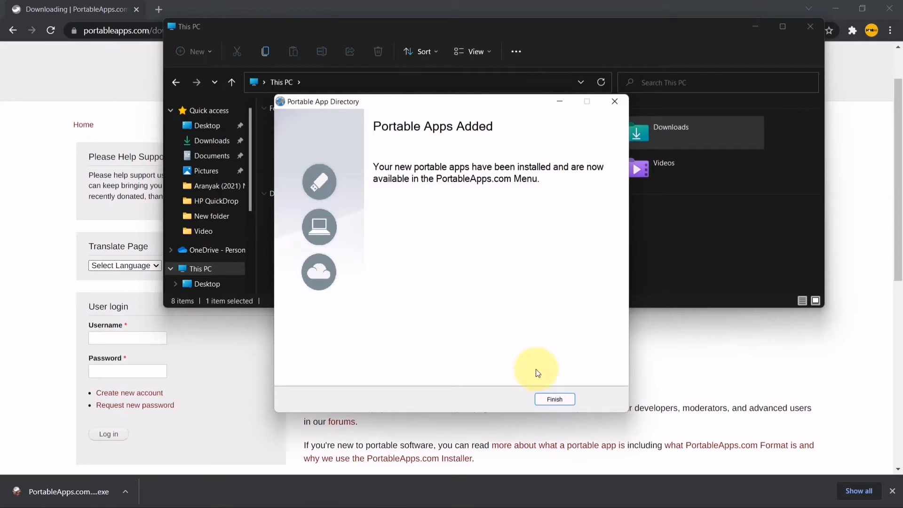
click(562, 400)
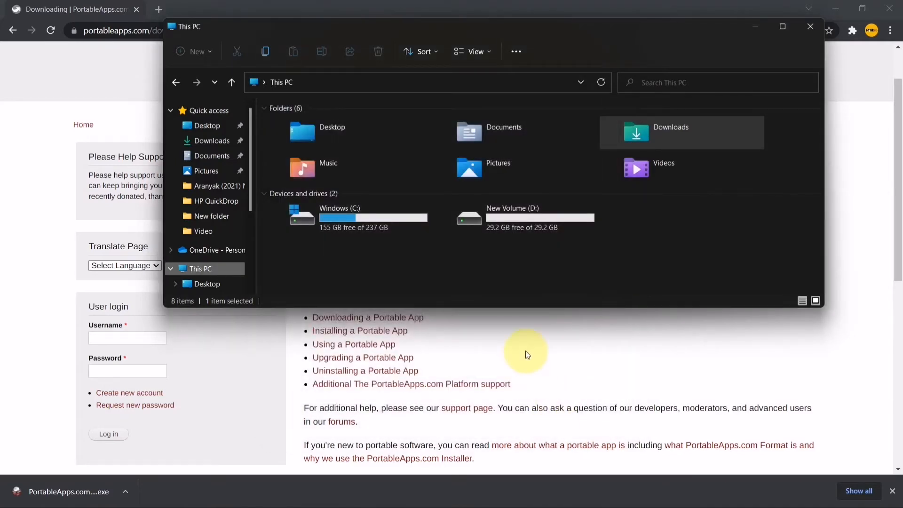
Open the PortableApps.com Platform menu and expand its Internet and Music and Video categories
mouse_move(735, 492)
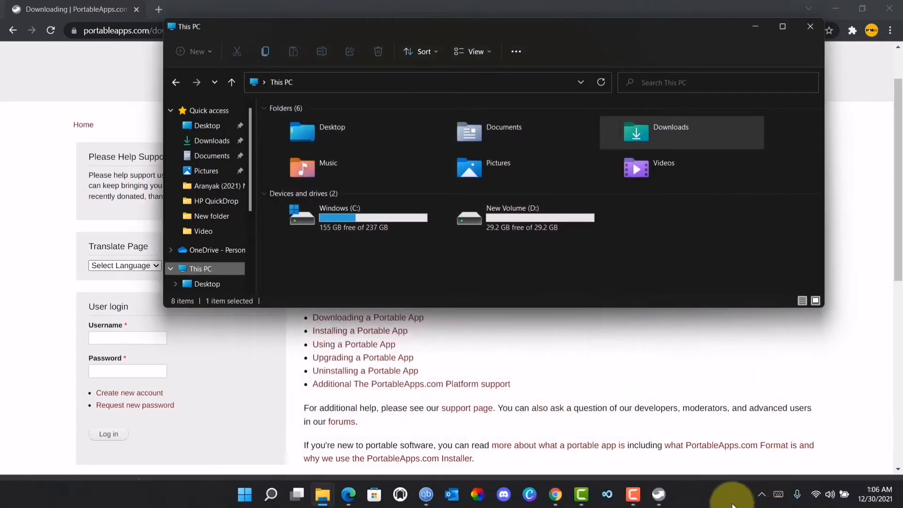
mouse_move(663, 492)
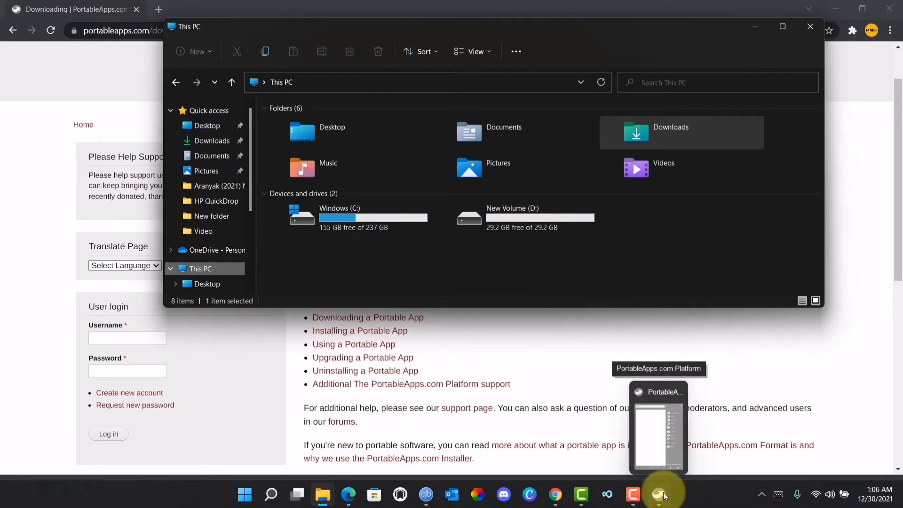
click(663, 492)
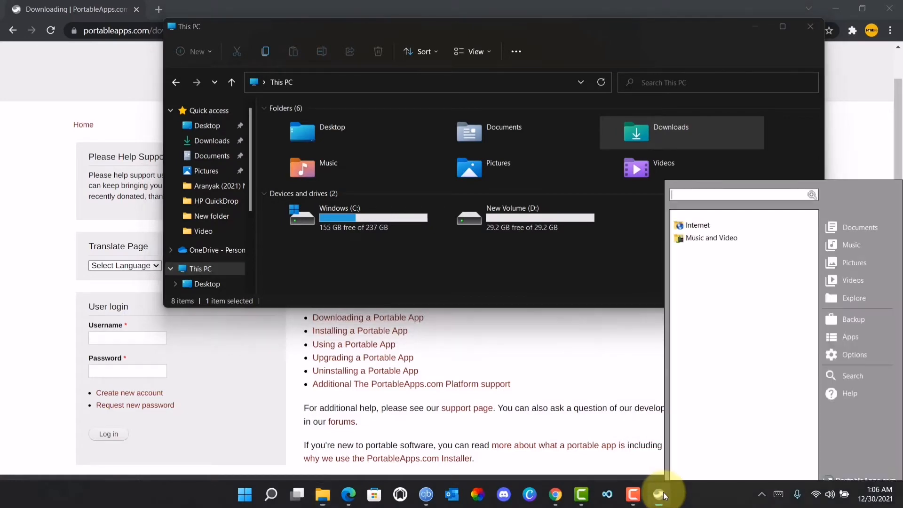
click(688, 225)
click(693, 250)
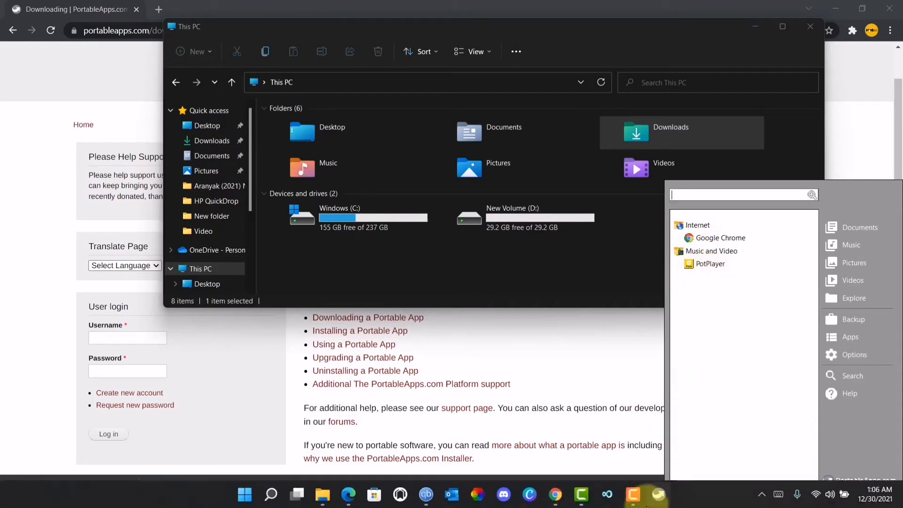
Close the PortableApps.com Platform menu, minimize the browser and close the This PC window
right_click(653, 496)
click(648, 464)
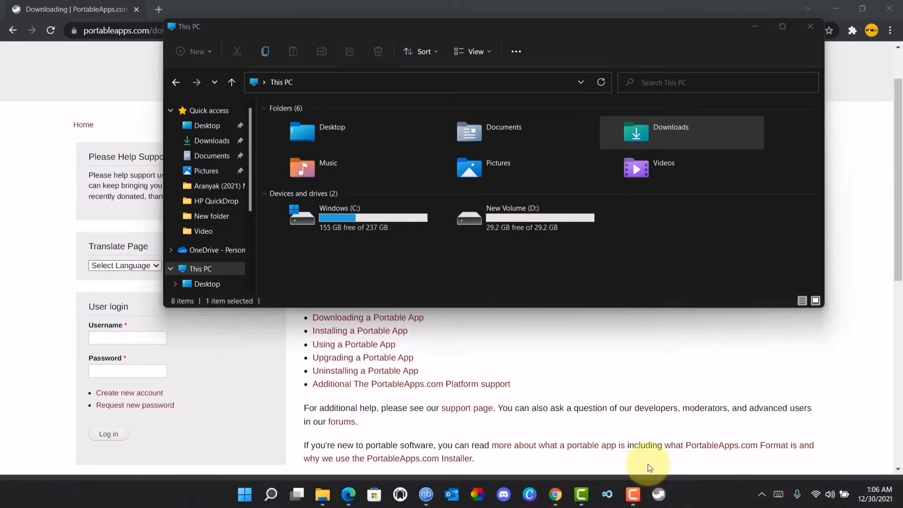
mouse_move(664, 494)
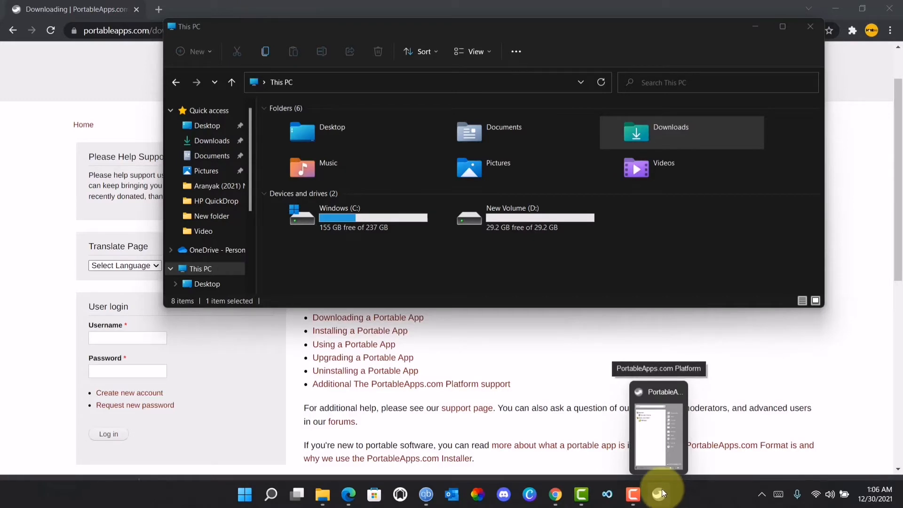
click(835, 3)
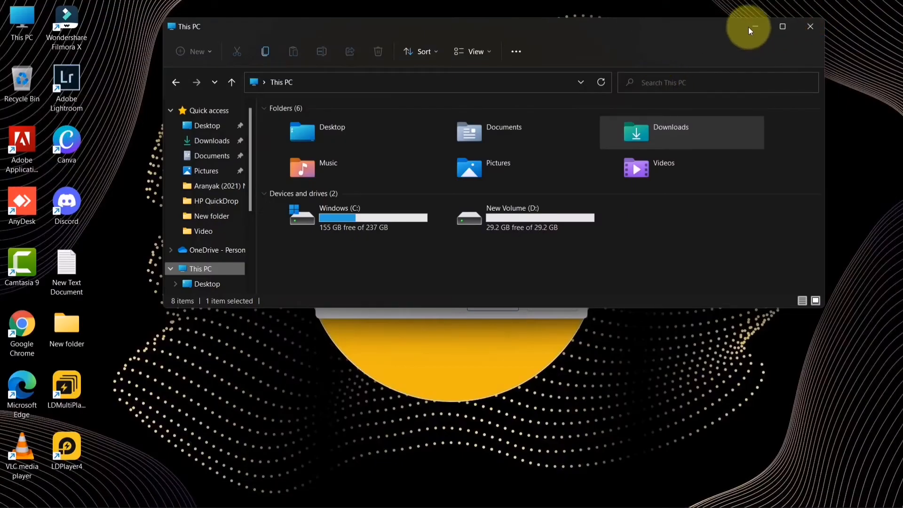
click(804, 27)
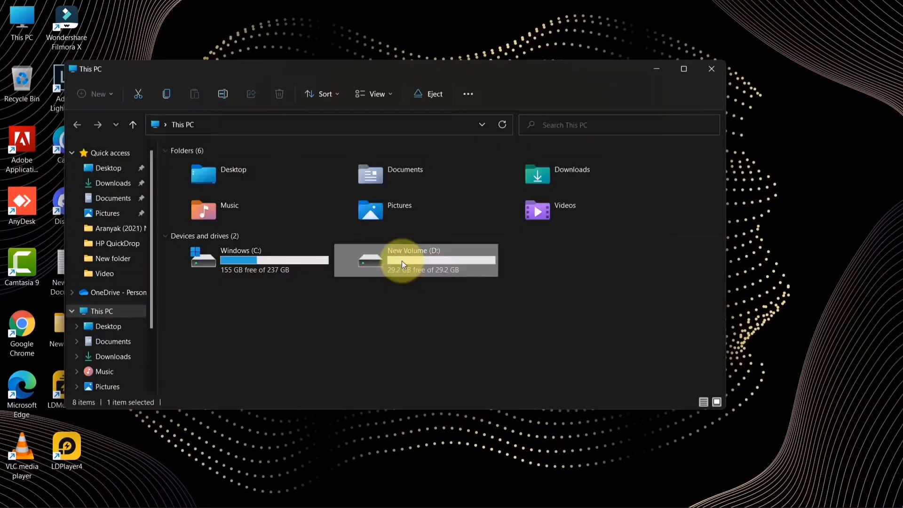
Open the New Volume (D:) drive and run its Start application as administrator
double_click(402, 260)
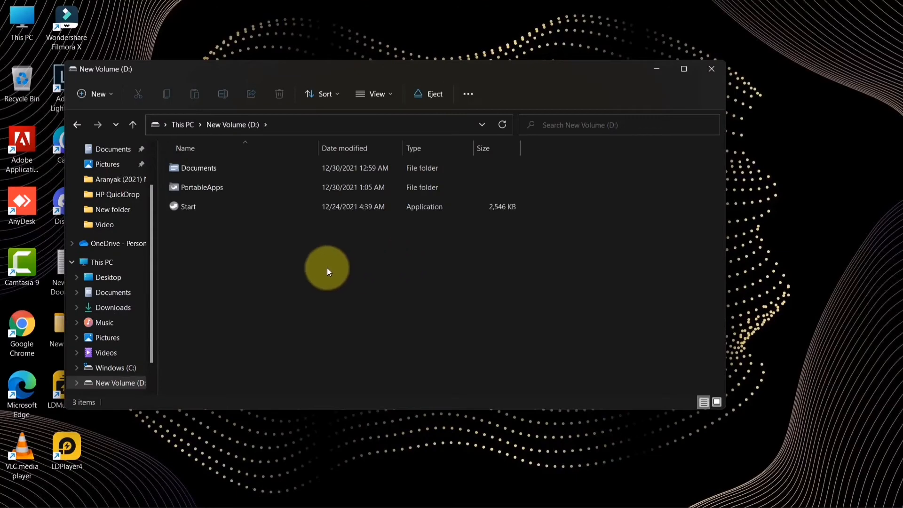
right_click(188, 207)
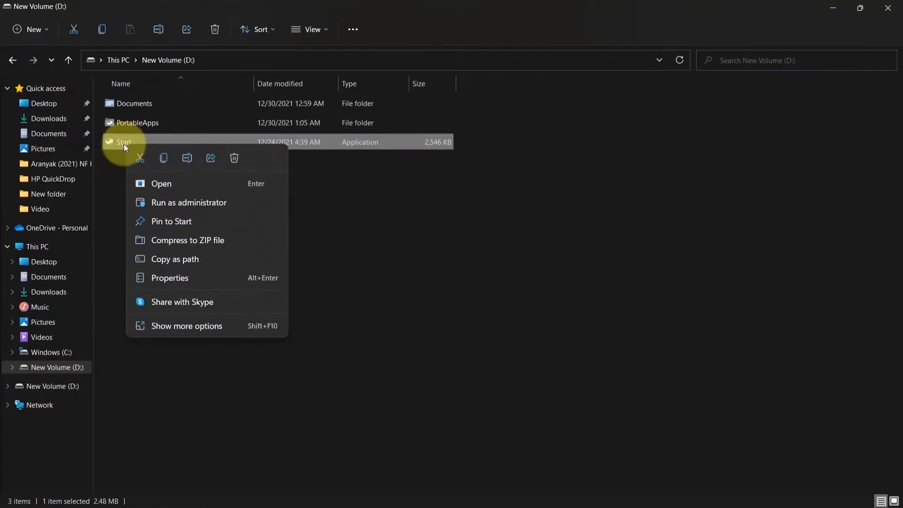
click(157, 203)
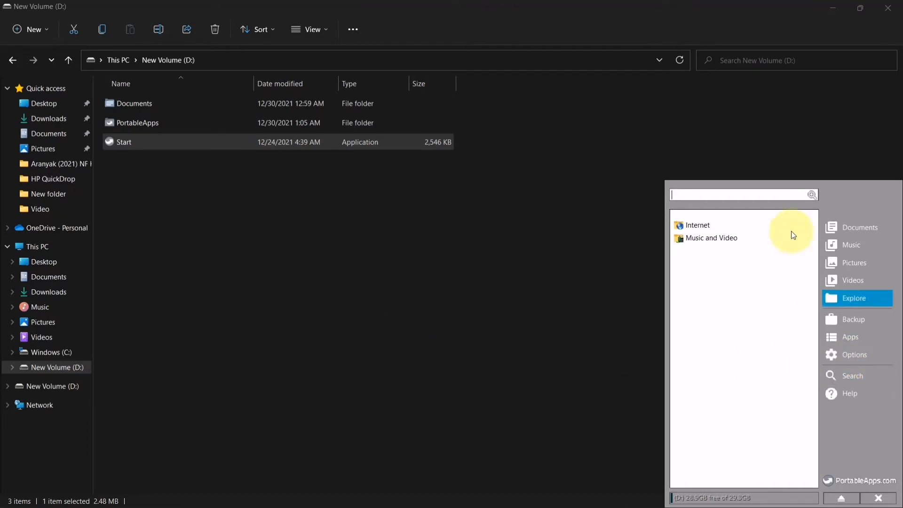
Launch portable Google Chrome from the platform's Internet category and maximize its window
click(696, 223)
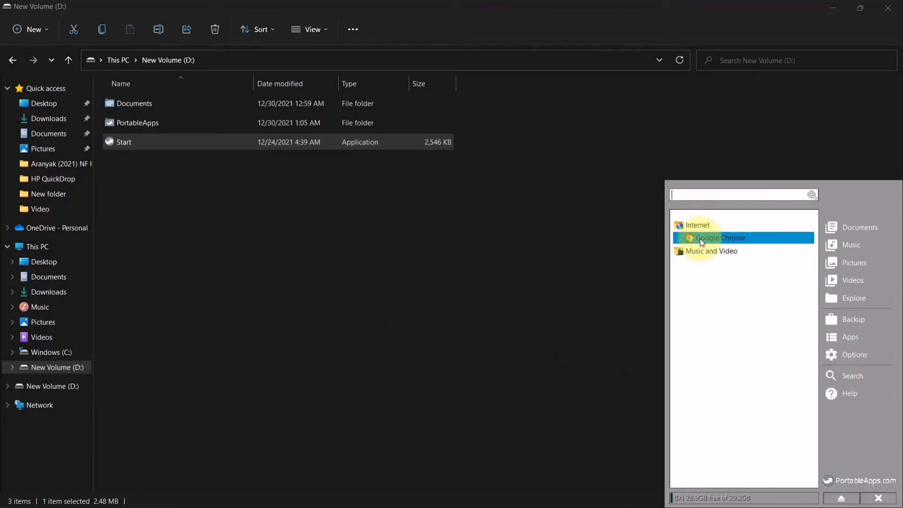
click(701, 241)
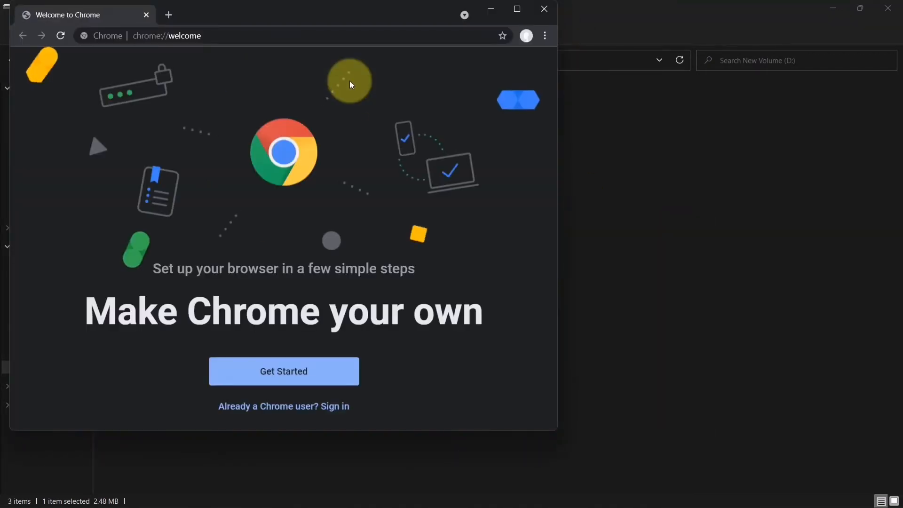
click(517, 9)
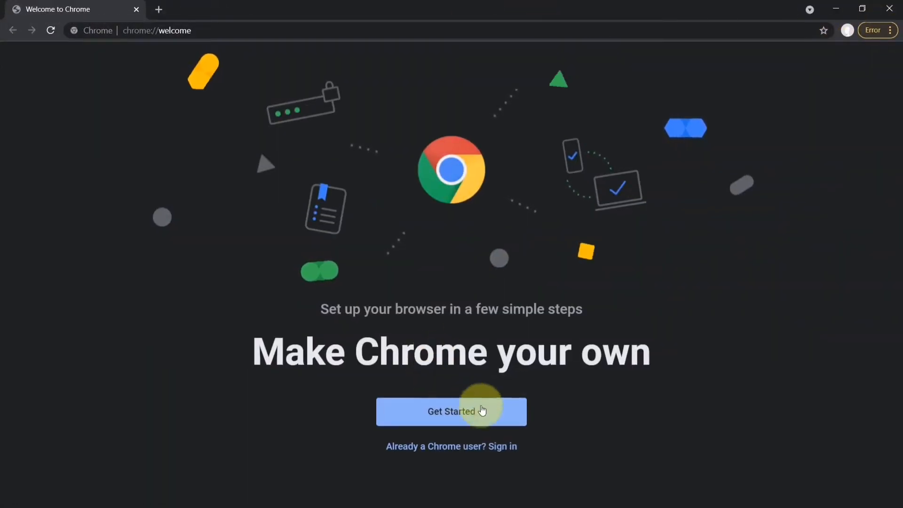
Go through Chrome's welcome setup with Gmail, YouTube and Maps bookmarks and the Earth background, and continue to account sign-in
click(465, 418)
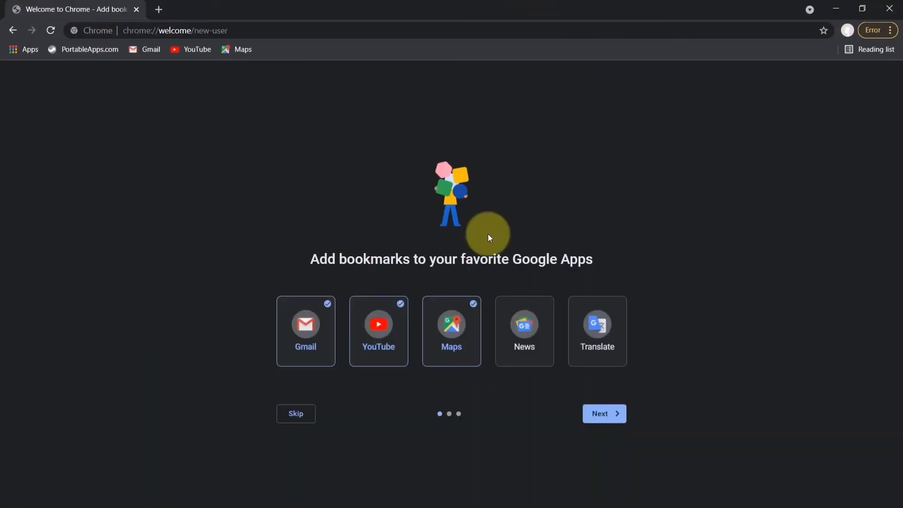
click(607, 414)
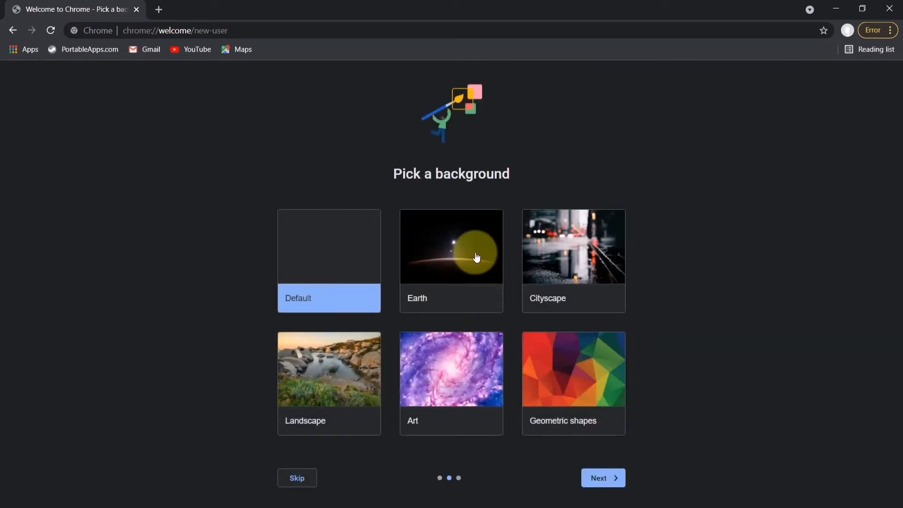
click(477, 256)
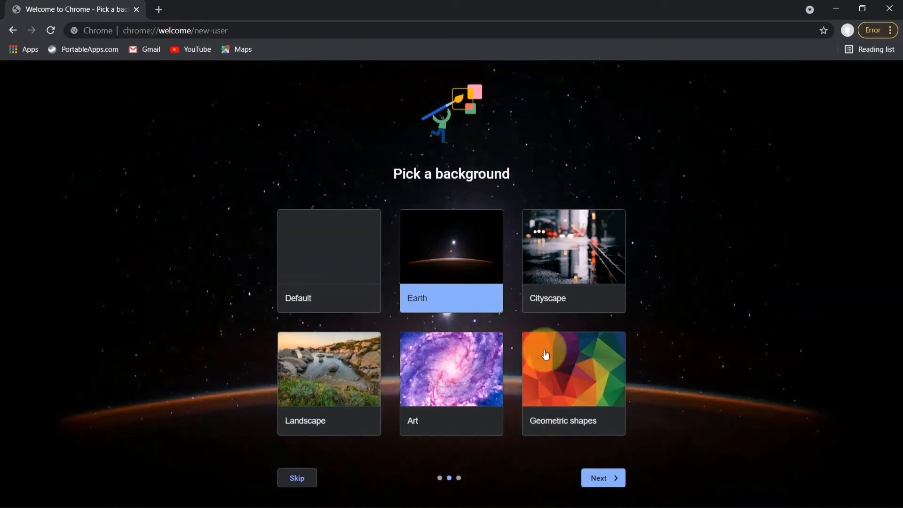
click(604, 478)
click(352, 413)
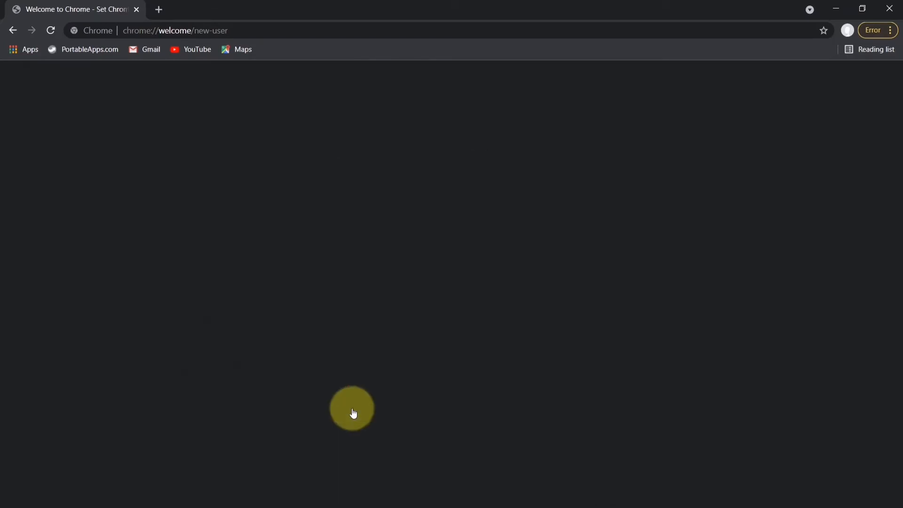
click(476, 413)
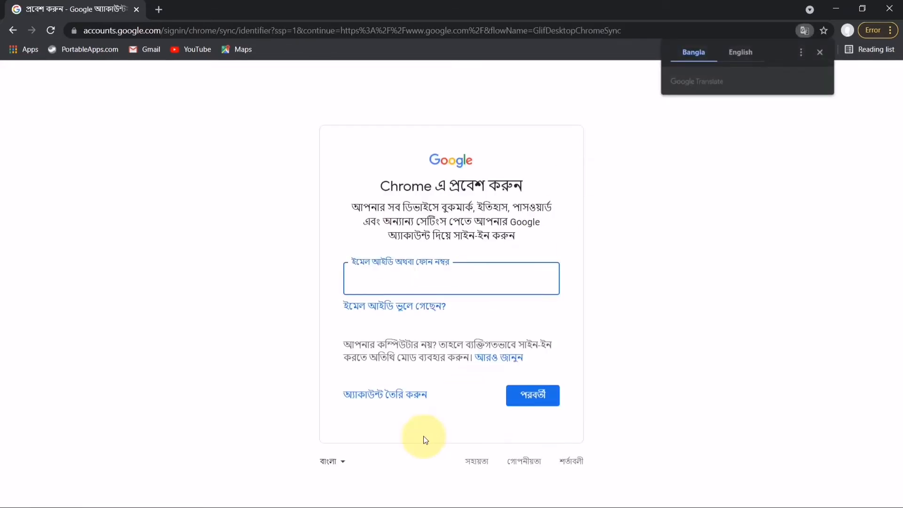
Translate the Google sign-in page to English and try to continue with the email field left empty
click(739, 53)
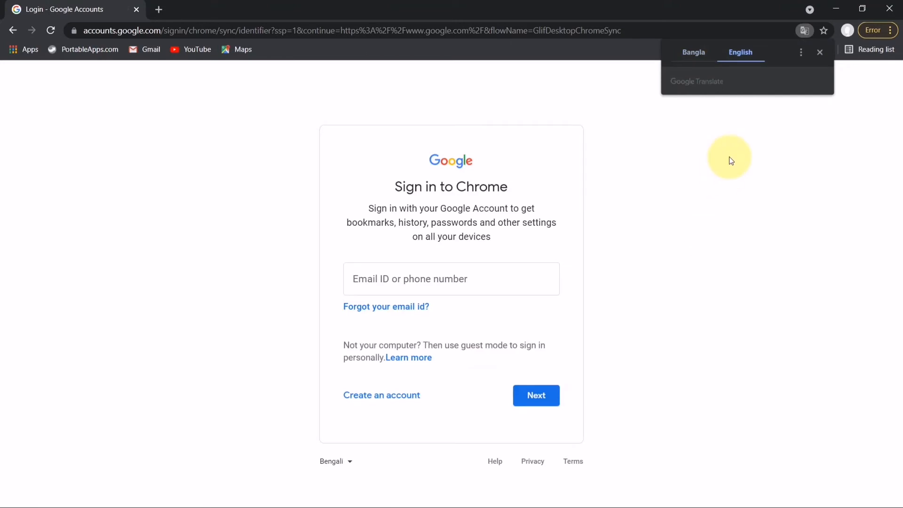
click(550, 394)
click(675, 427)
Load google.com in the current tab and yahoo.com in a new tab
click(361, 30)
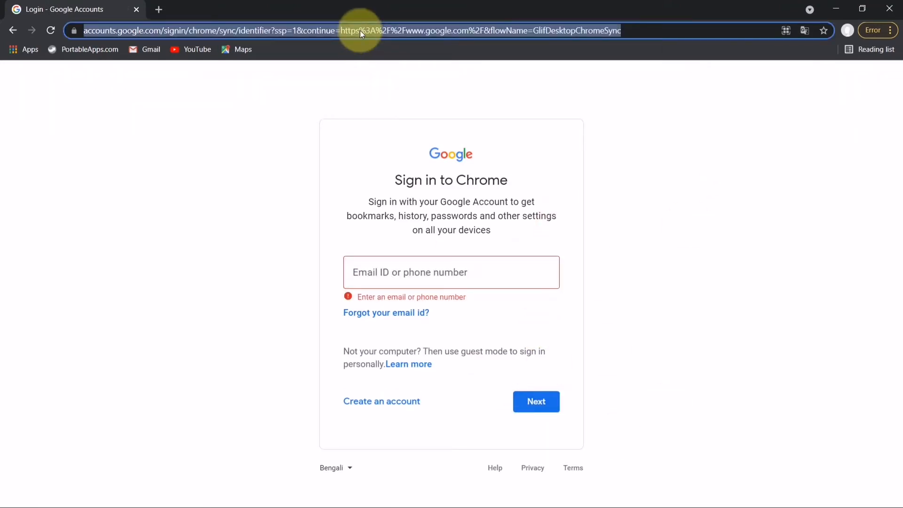
text(google.com)
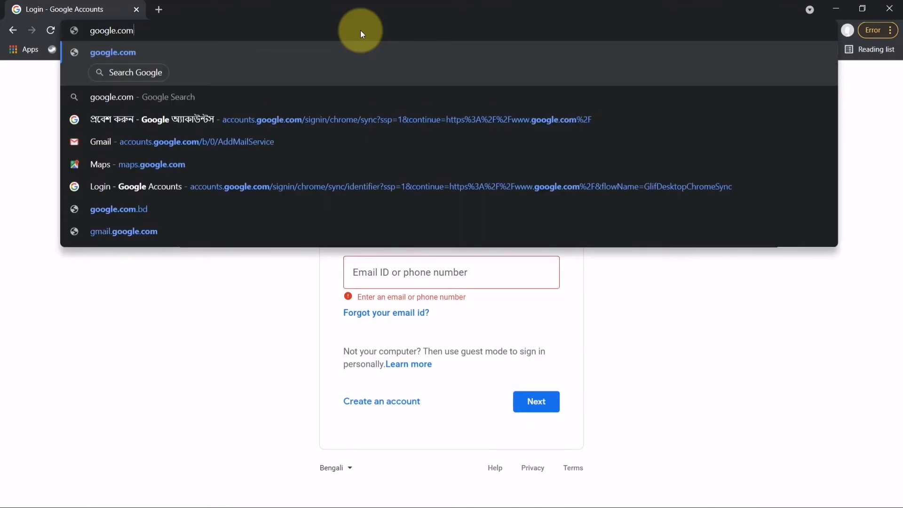
key(Return)
click(160, 11)
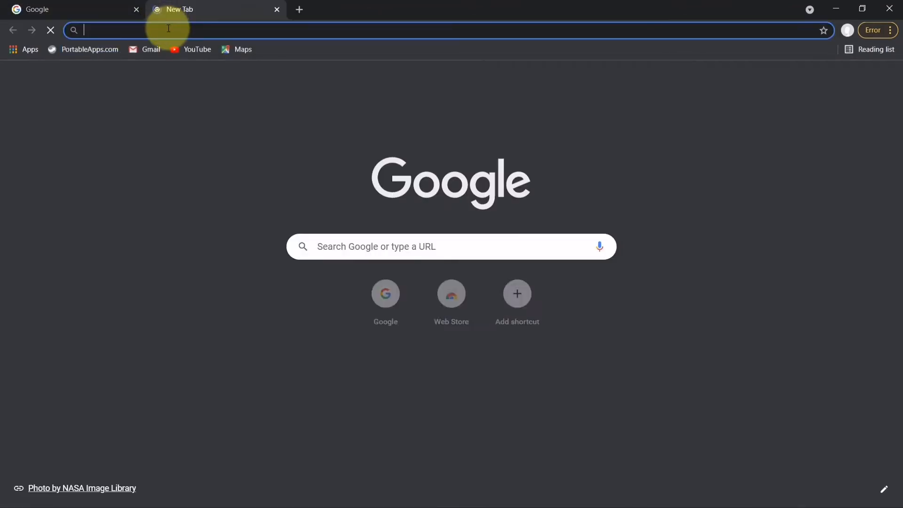
text(yahoo.com)
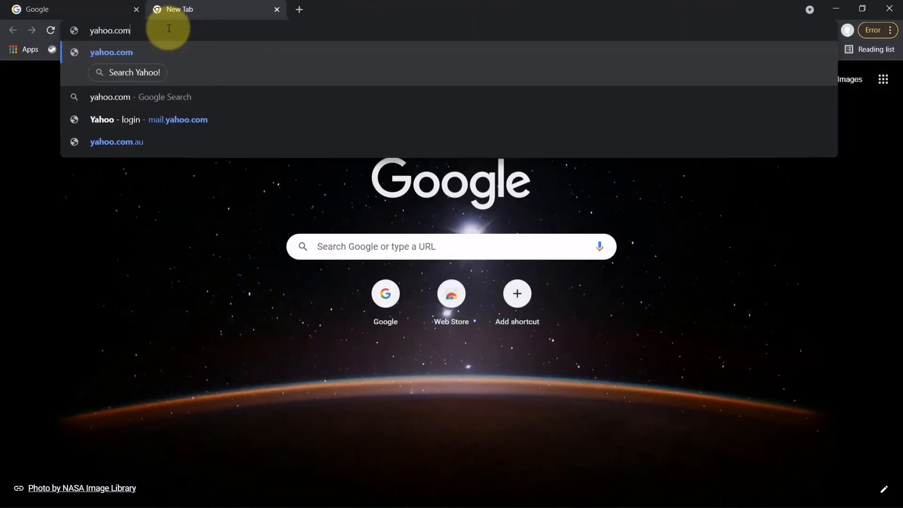
key(Return)
Load bbc.com in another new tab and open Chrome's browsing history
click(299, 10)
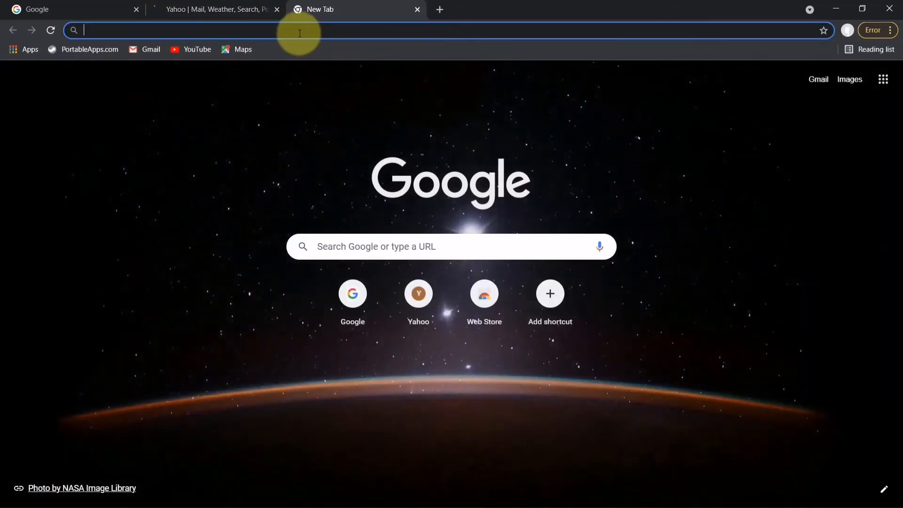
text(bbc.com)
key(Return)
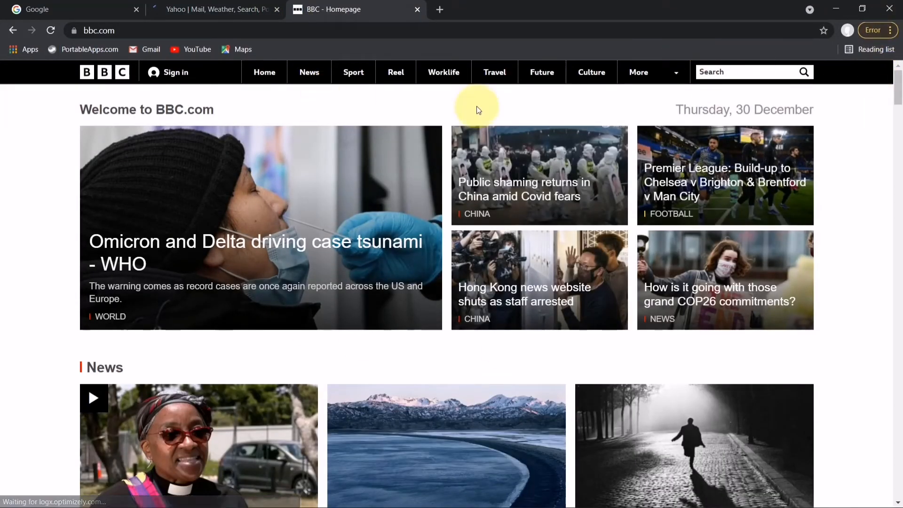
click(891, 31)
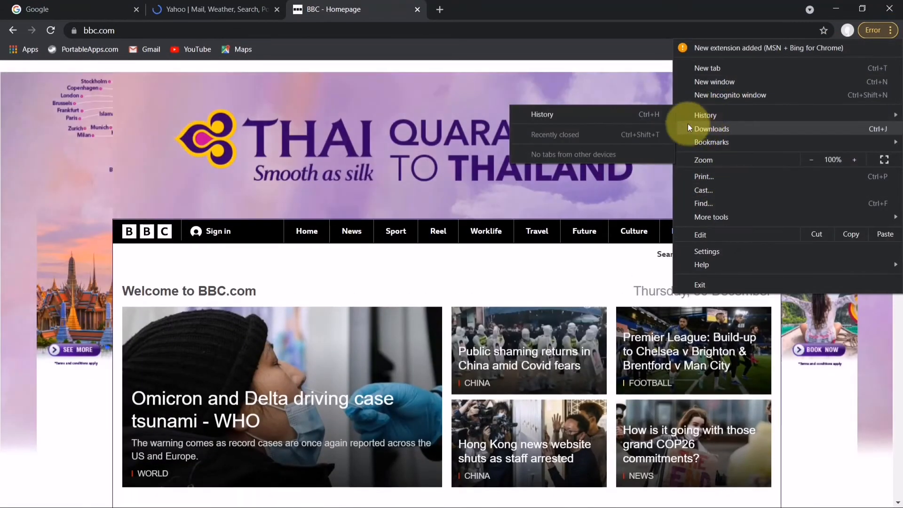
click(633, 114)
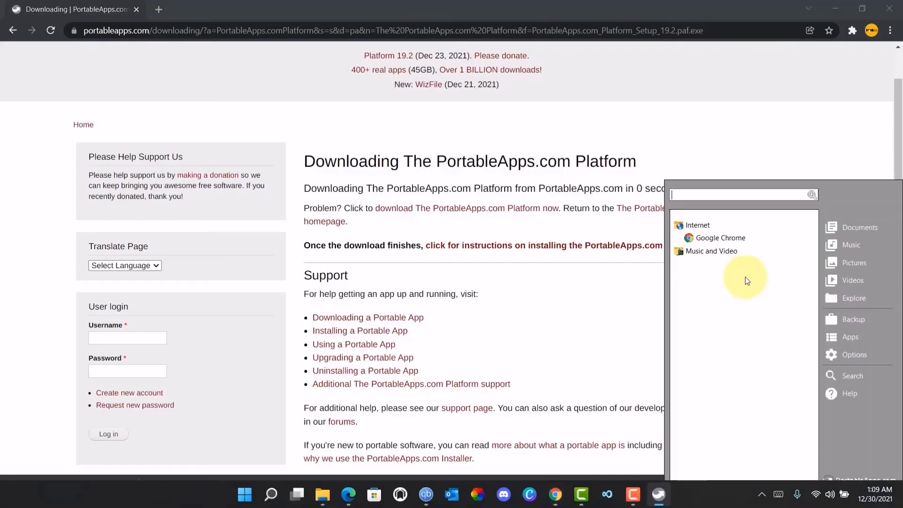
Launch PotPlayer from the platform's Music and Video category, and close the player
click(719, 251)
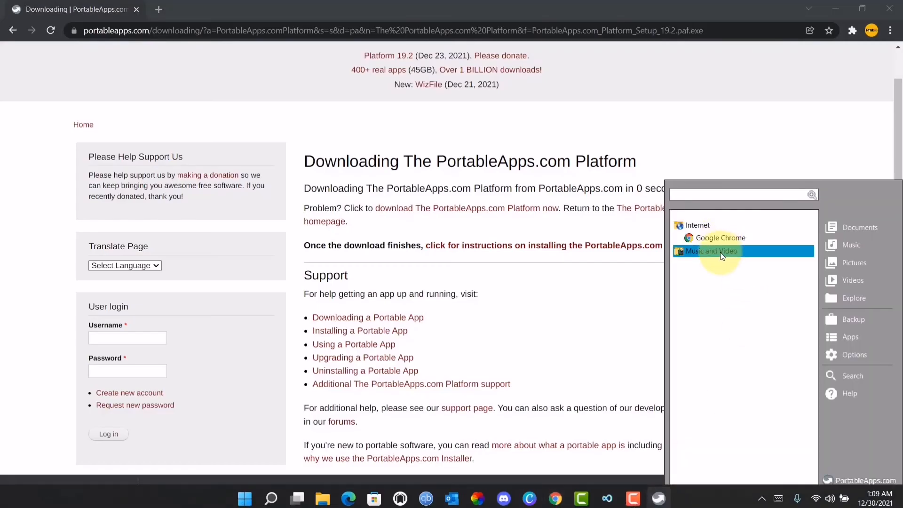
click(710, 264)
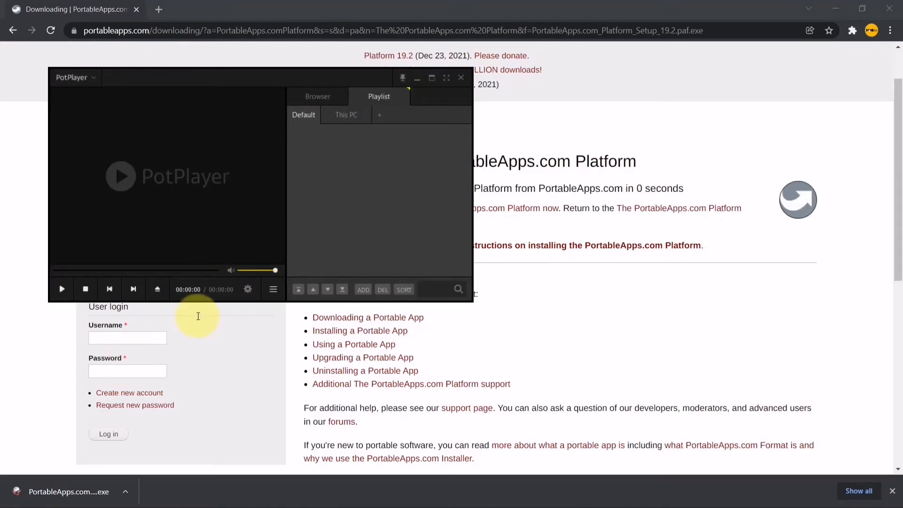
click(460, 78)
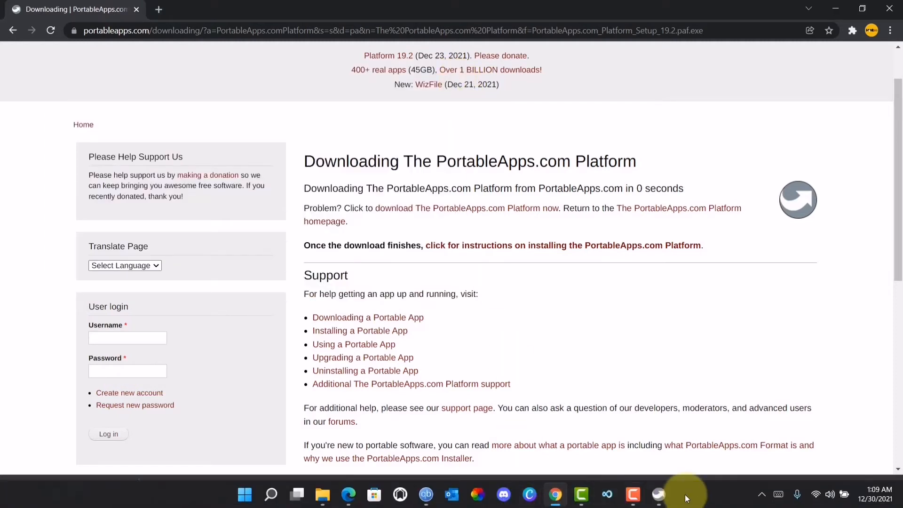
Examine the contents of the Documents and PortableApps folders on New Volume (D:) in File Explorer
click(324, 495)
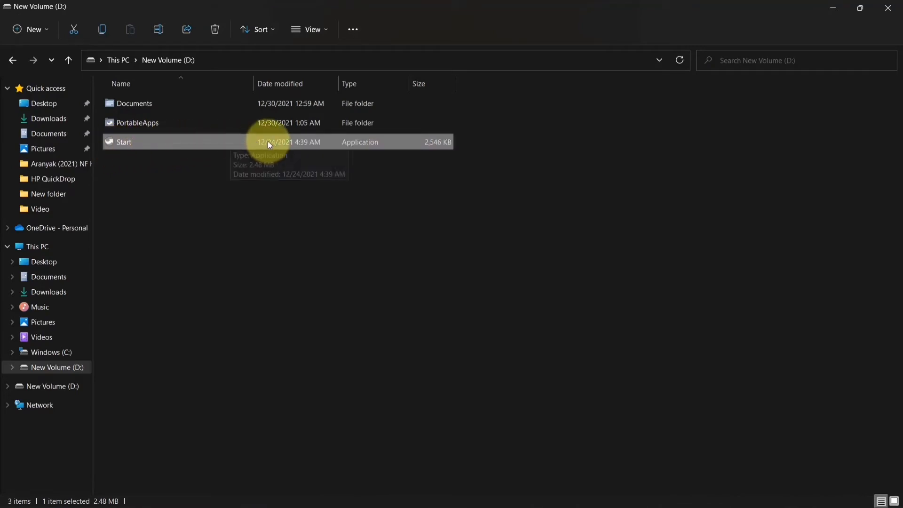
click(150, 104)
double_click(150, 105)
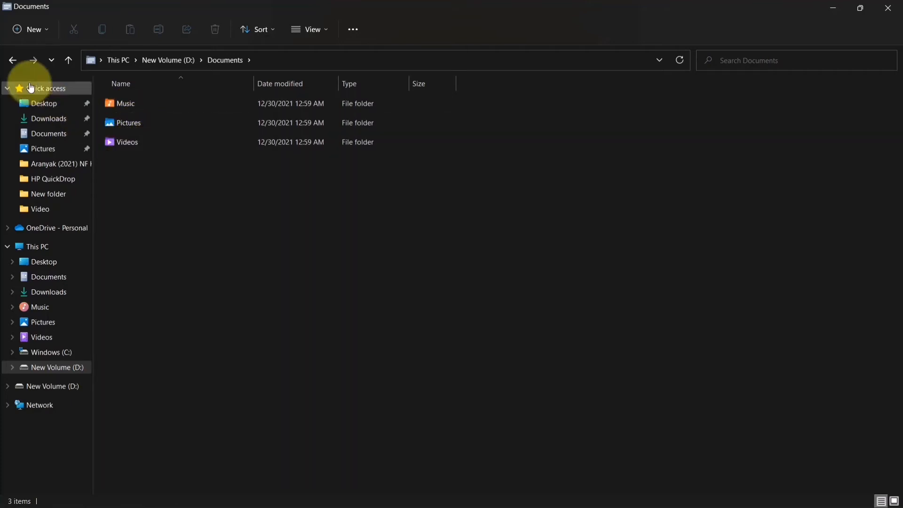
click(13, 60)
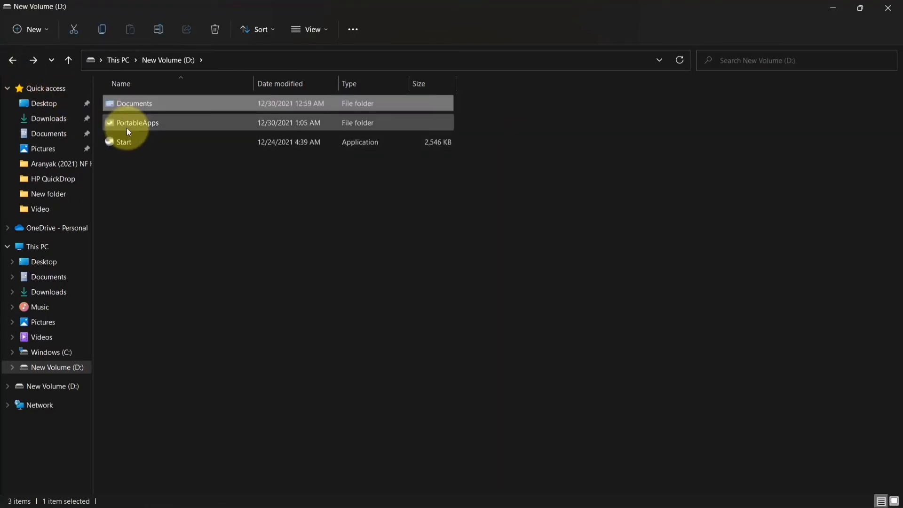
mouse_move(128, 129)
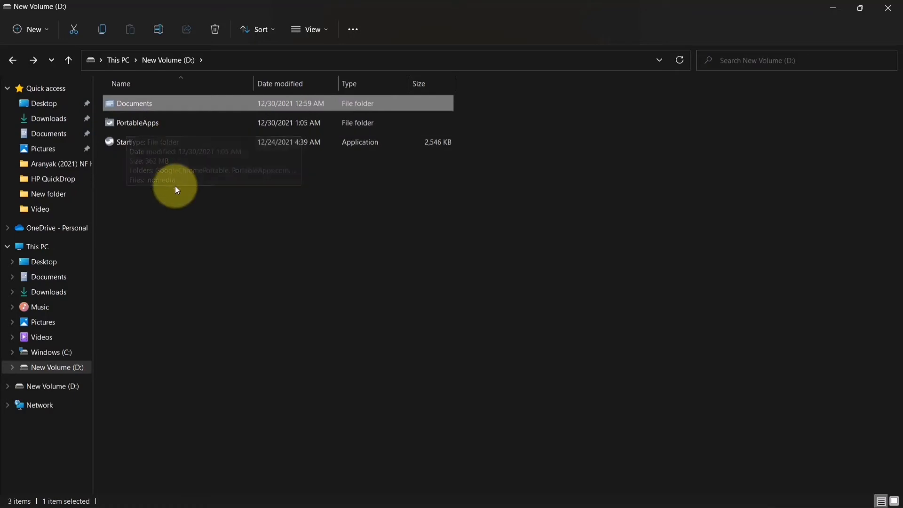
double_click(149, 128)
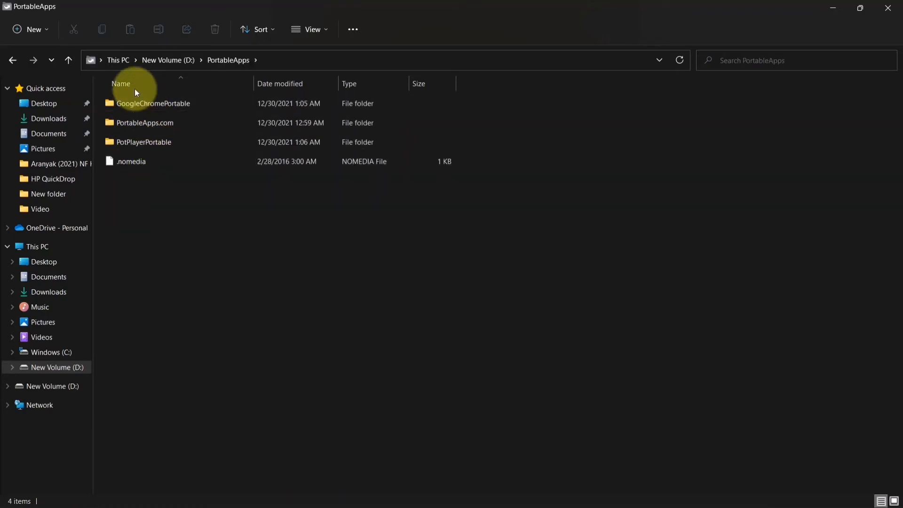
click(12, 60)
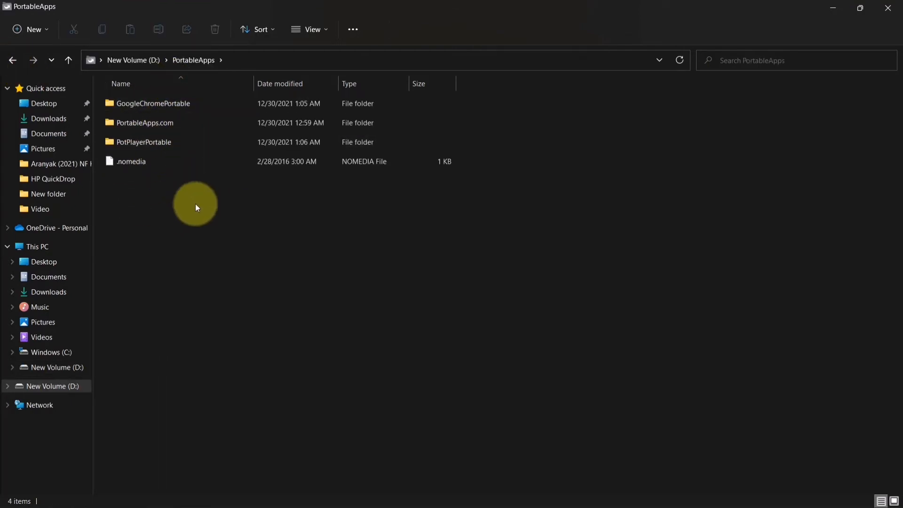
Create a new folder named TeamViewe inside the PortableApps folder on New Volume (D:)
right_click(196, 222)
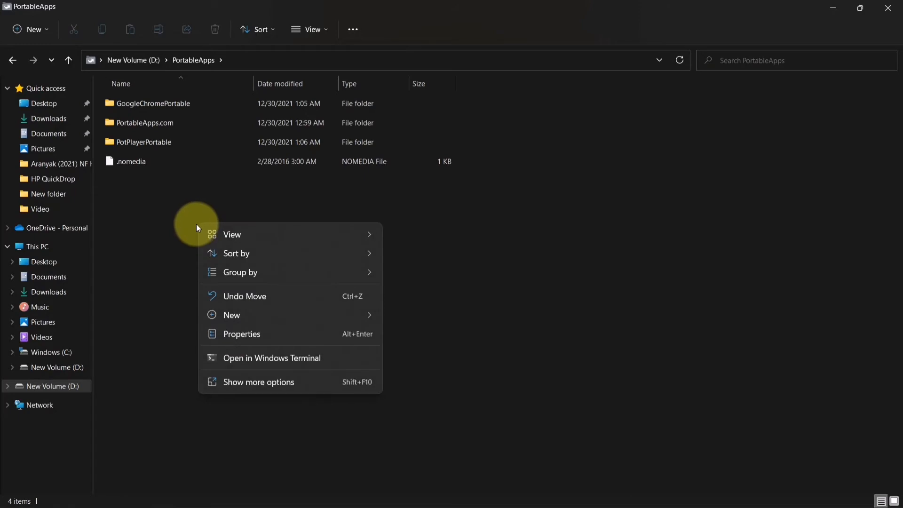
mouse_move(374, 315)
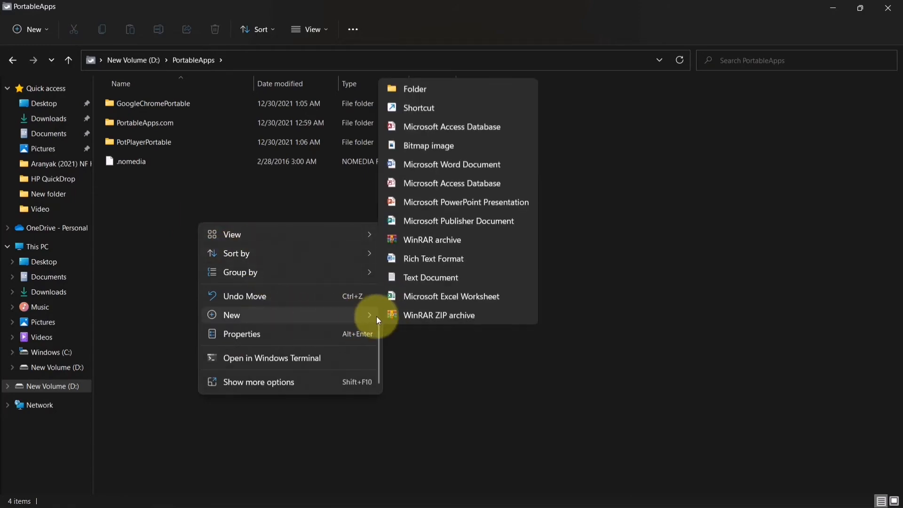
click(399, 88)
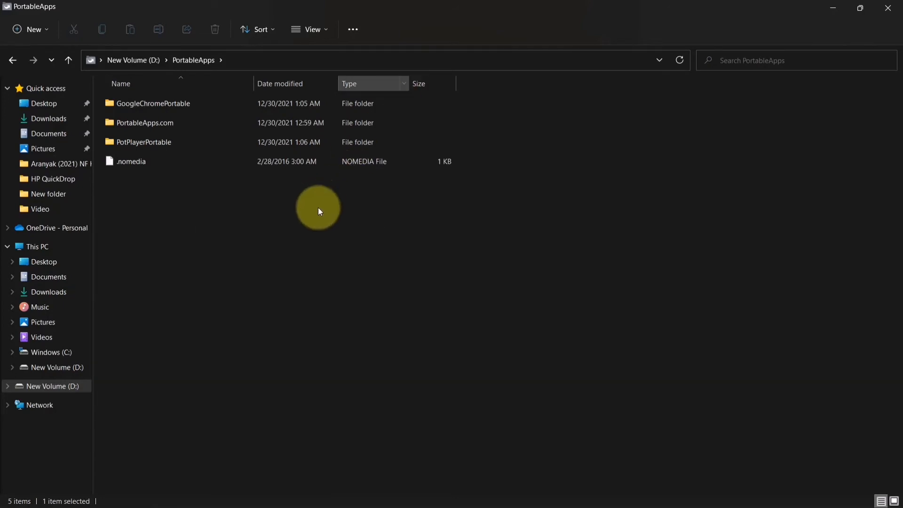
right_click(151, 123)
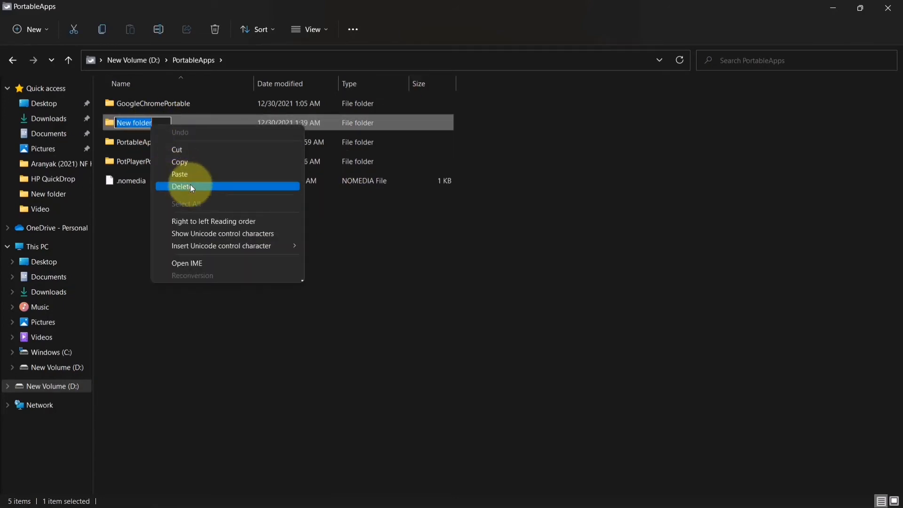
click(191, 177)
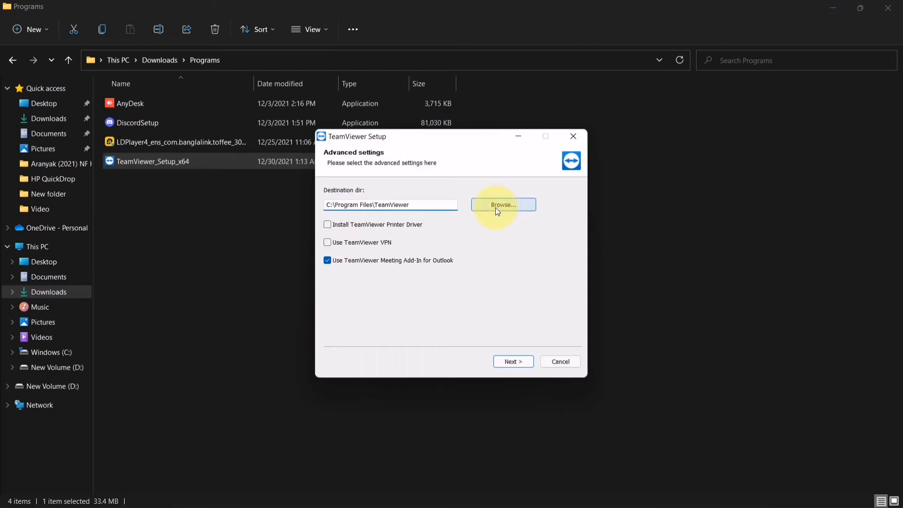
Set the TeamViewer installer's destination directory to D:\PortableApps\TeamViewe
click(497, 210)
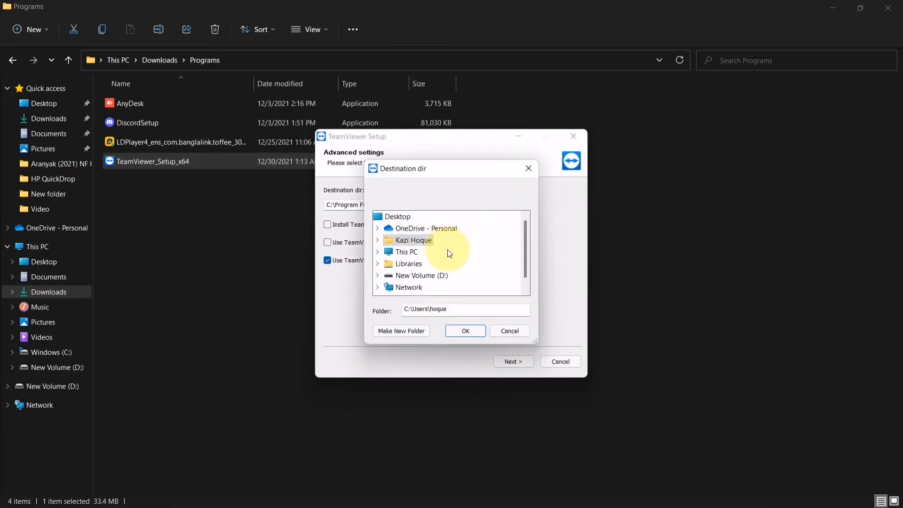
click(416, 277)
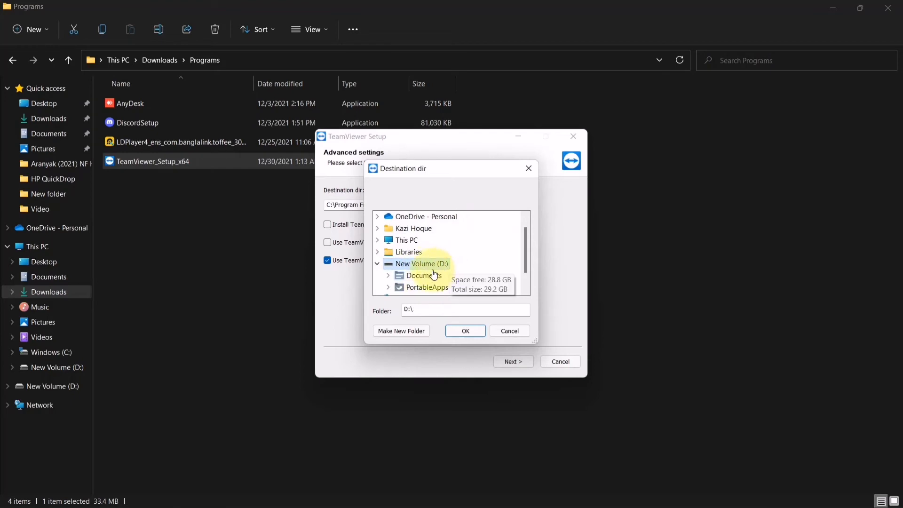
scroll(440, 278, down, 1)
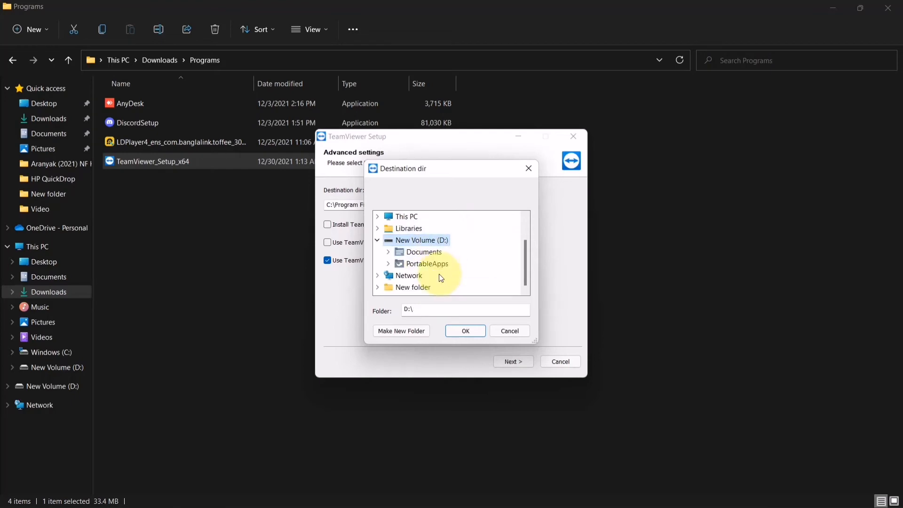
double_click(412, 266)
scroll(412, 270, down, 1)
click(413, 267)
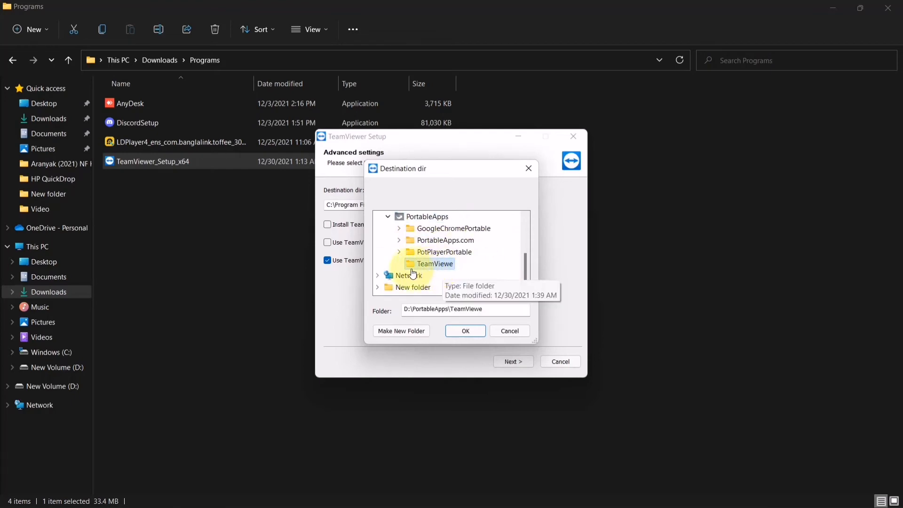
click(465, 332)
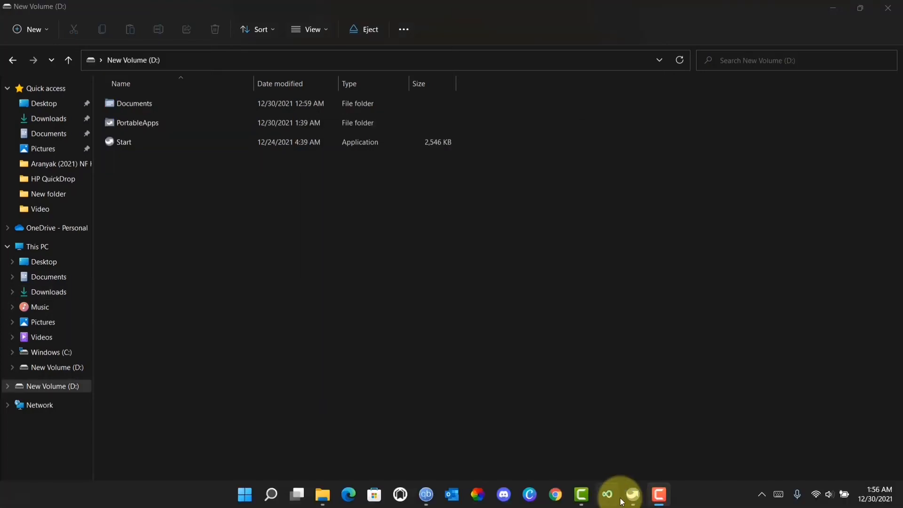
Hide all the redundant TeamViewer entries except the main launcher in the PortableApps.com platform's Other category
click(633, 494)
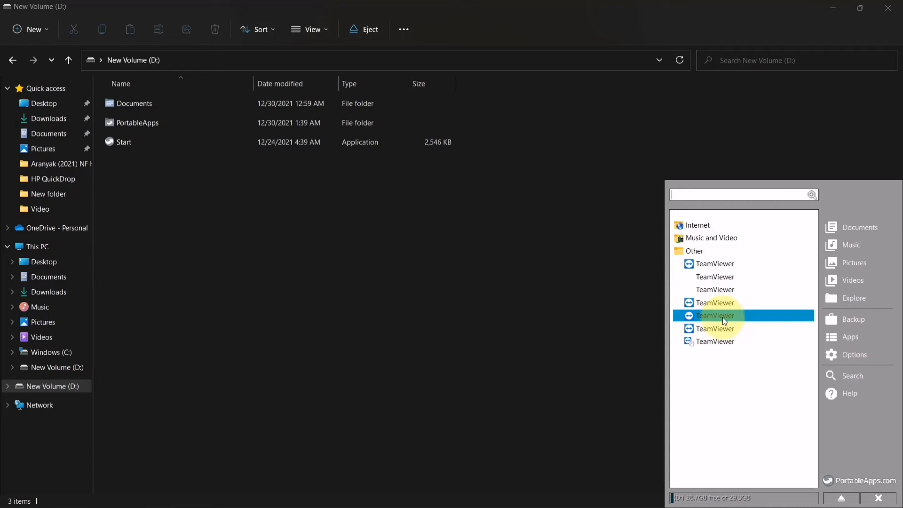
click(722, 317)
right_click(709, 262)
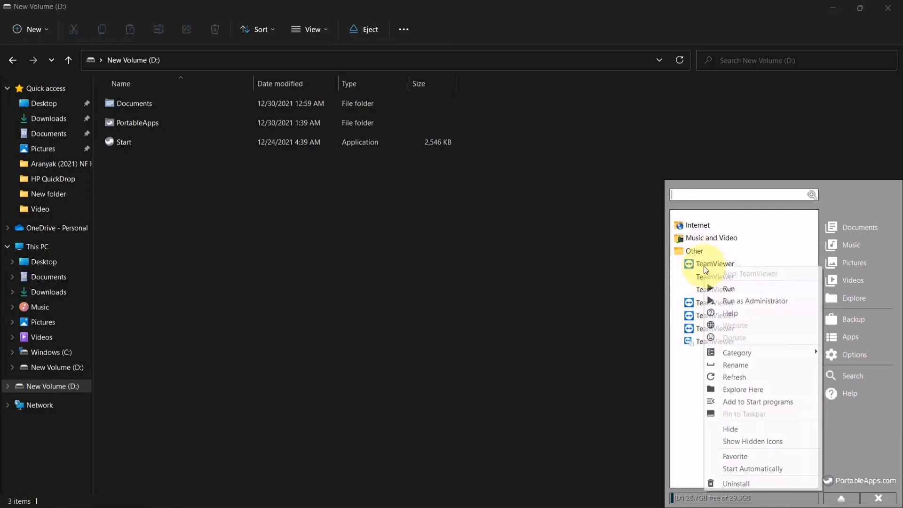
right_click(704, 266)
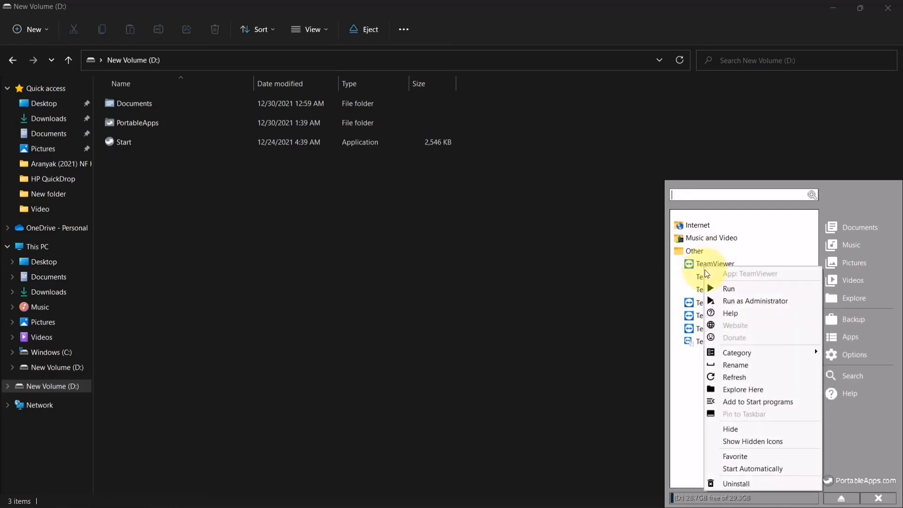
click(732, 429)
right_click(713, 273)
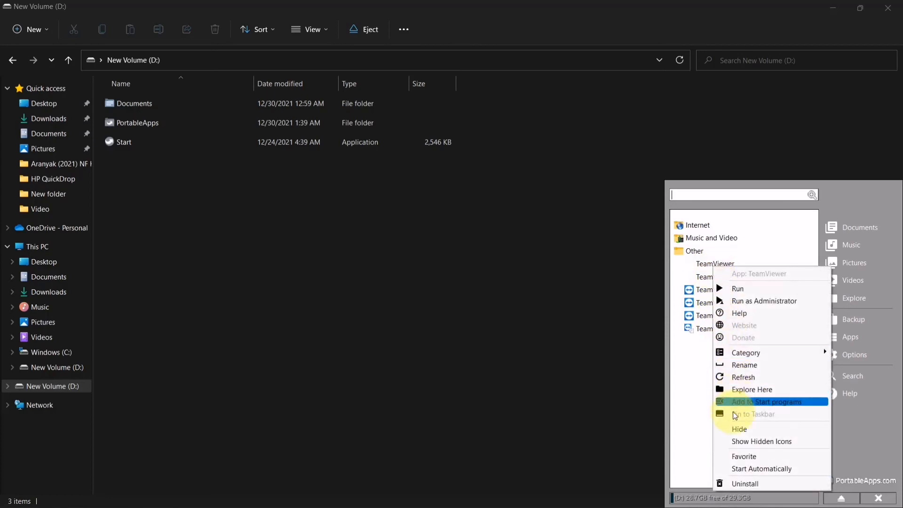
click(732, 429)
right_click(714, 267)
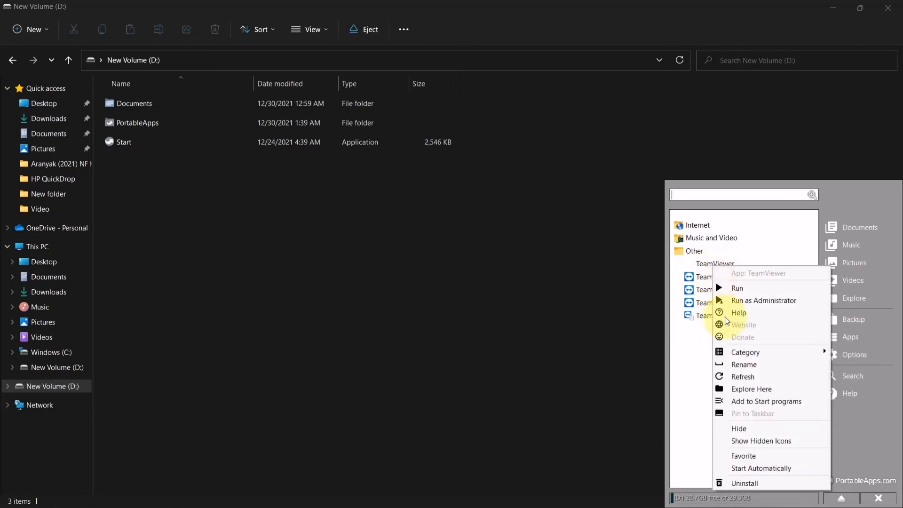
click(737, 434)
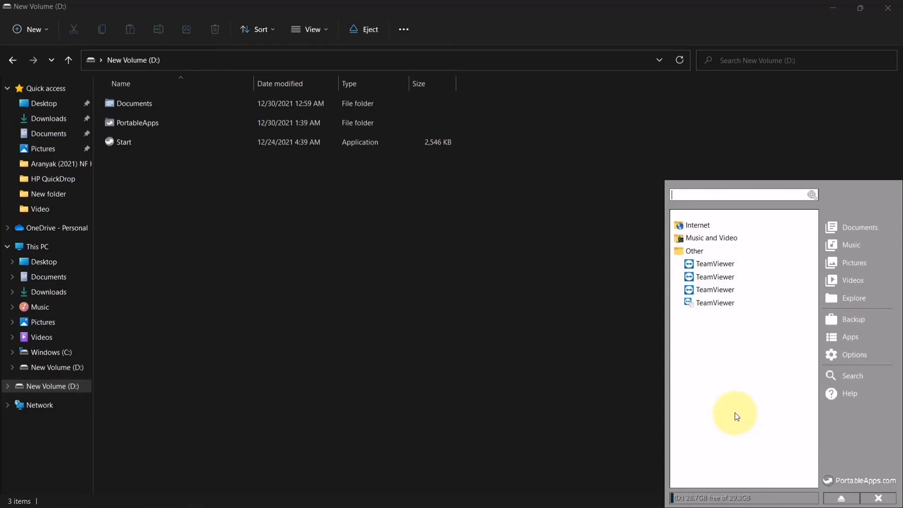
right_click(713, 264)
click(746, 456)
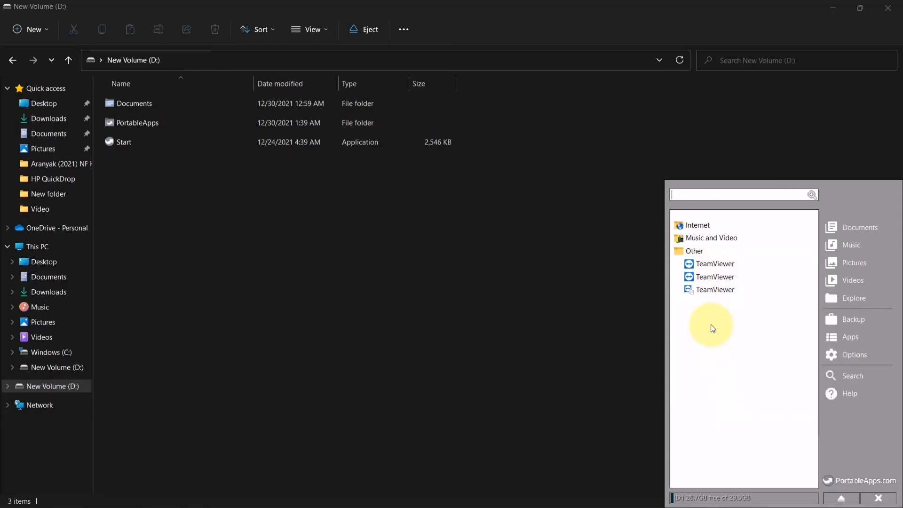
right_click(711, 279)
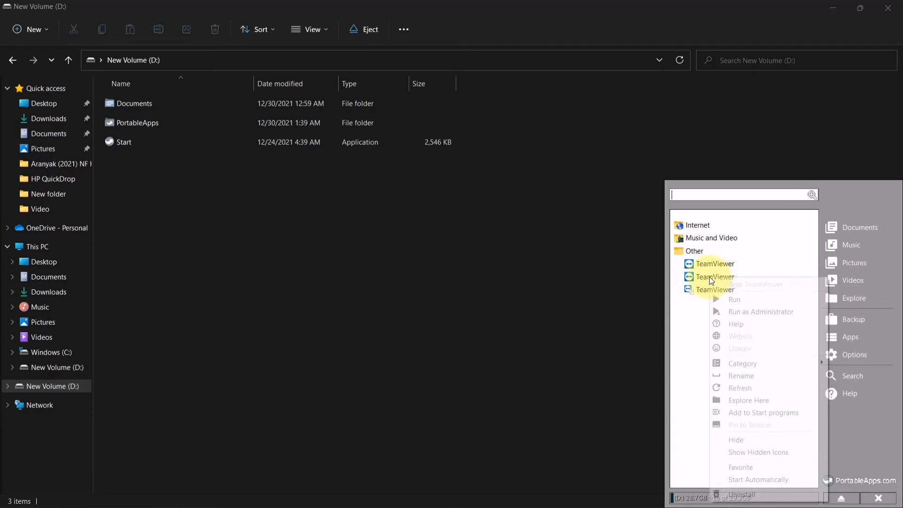
click(737, 438)
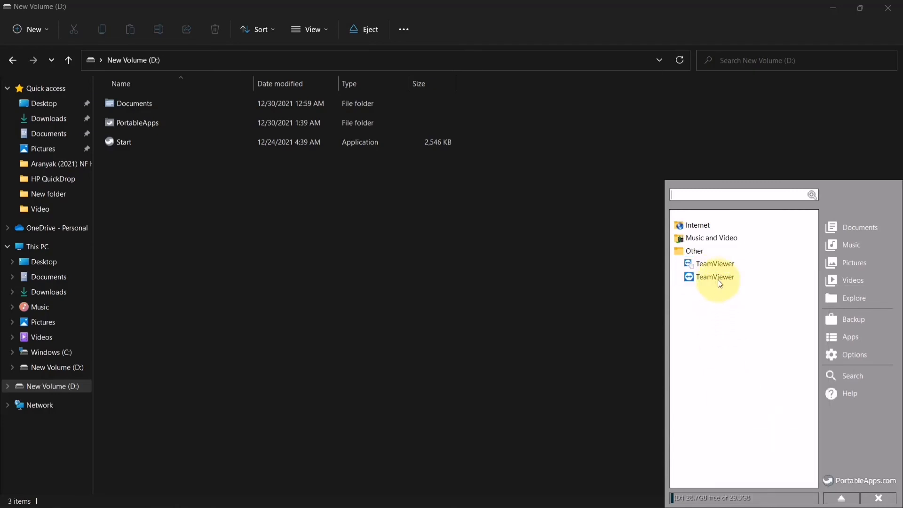
right_click(719, 266)
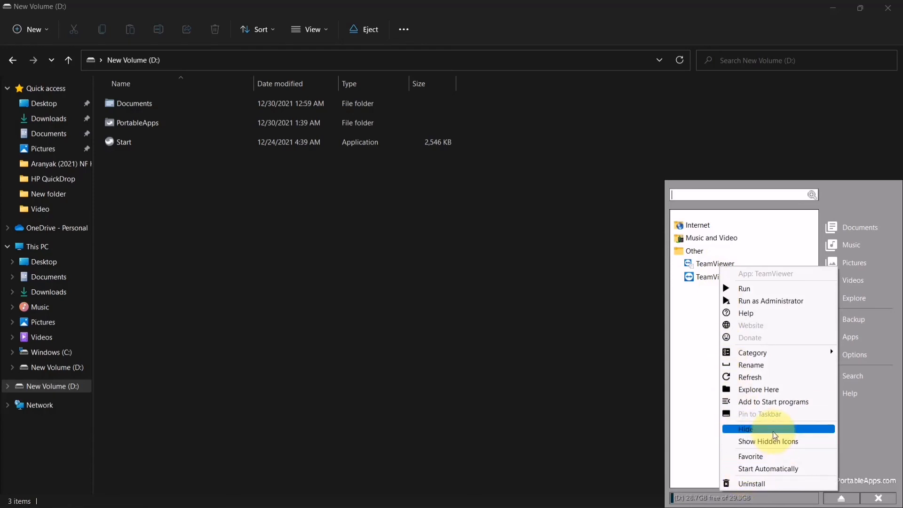
click(747, 429)
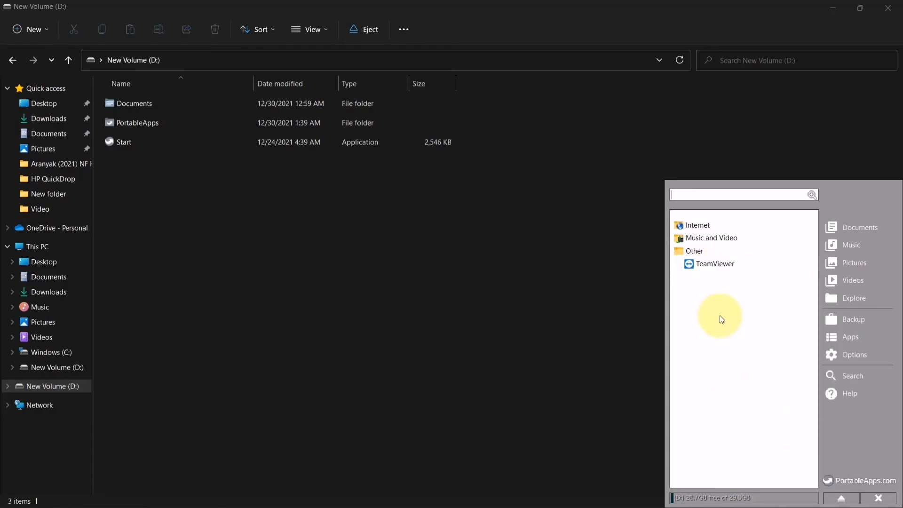
Launch TeamViewer from the platform's Other category, and close its window
click(715, 262)
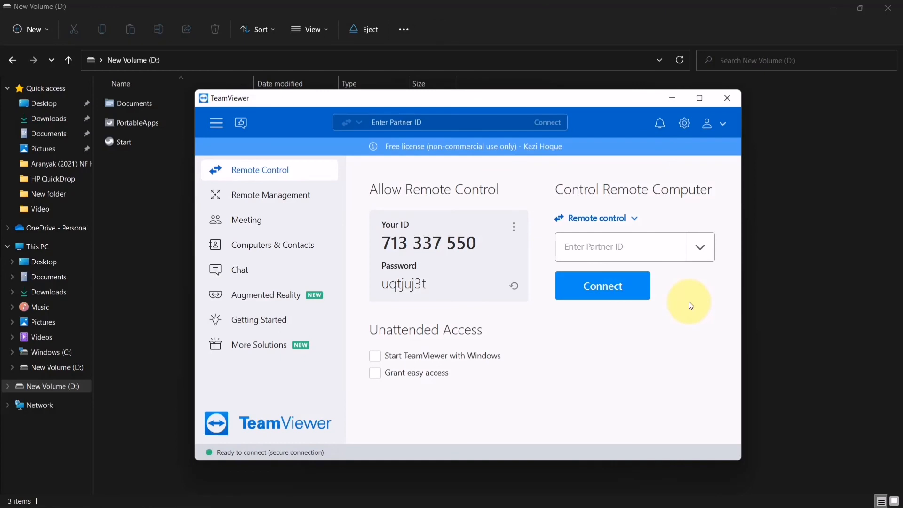
click(726, 102)
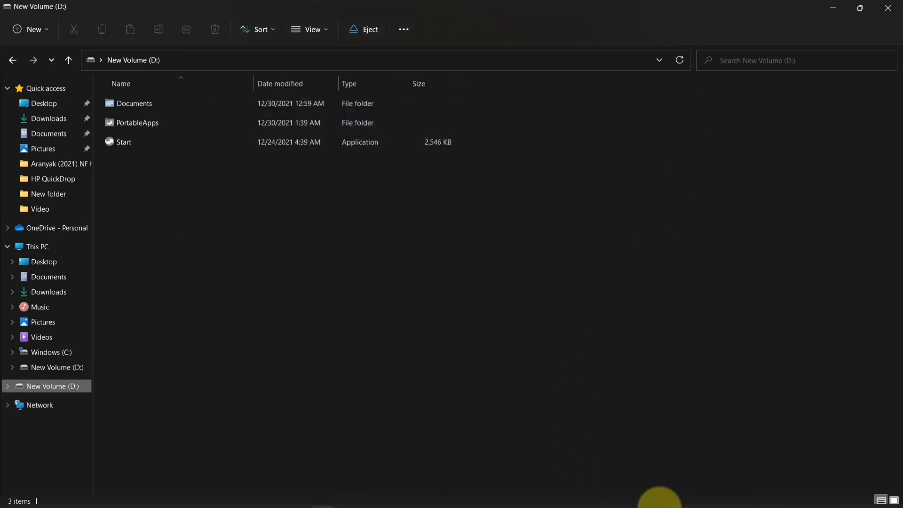
Open the platform's Backup Files utility to view its welcome page, and cancel the backup
click(632, 494)
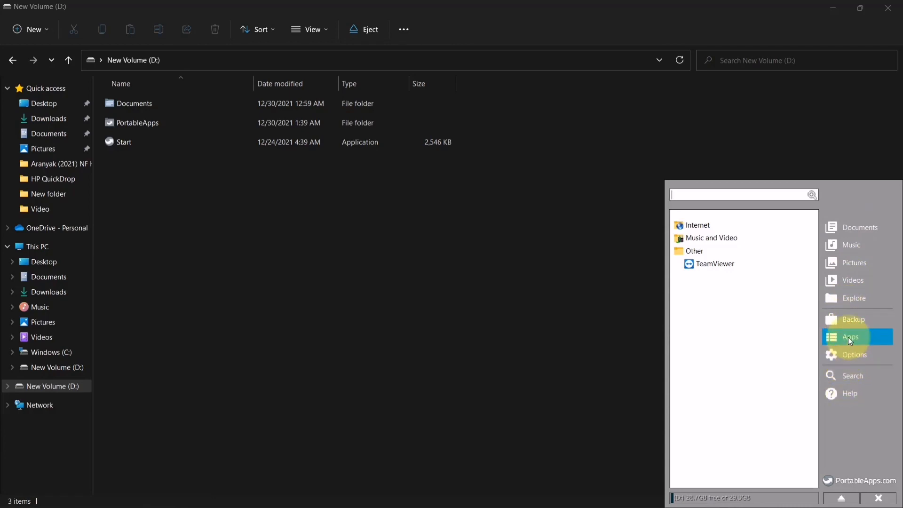
click(849, 321)
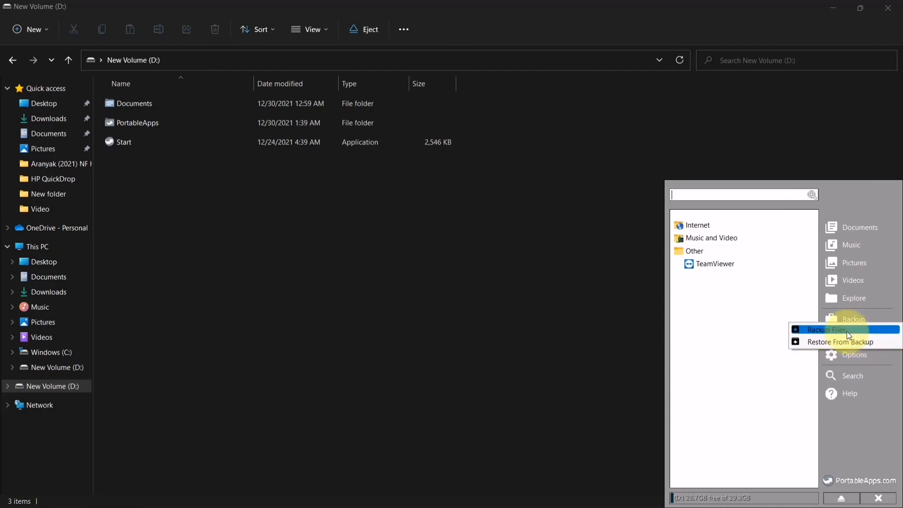
click(848, 331)
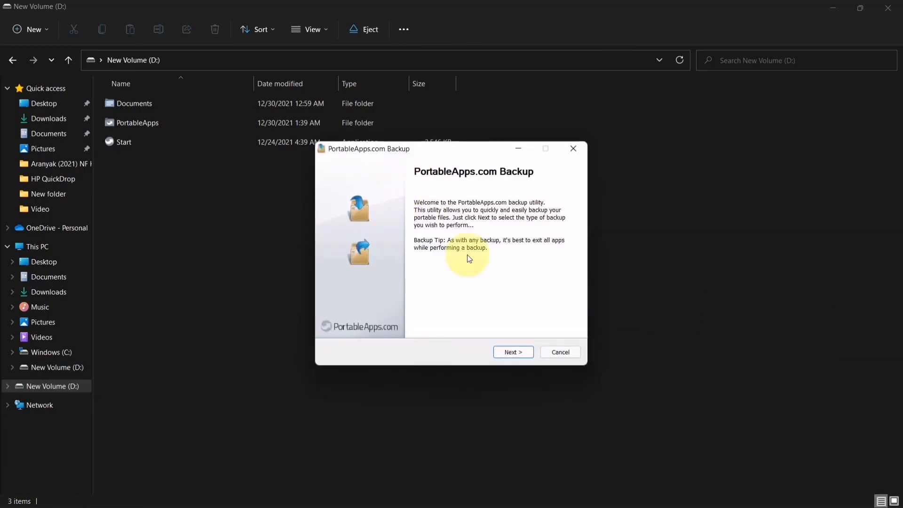
click(560, 352)
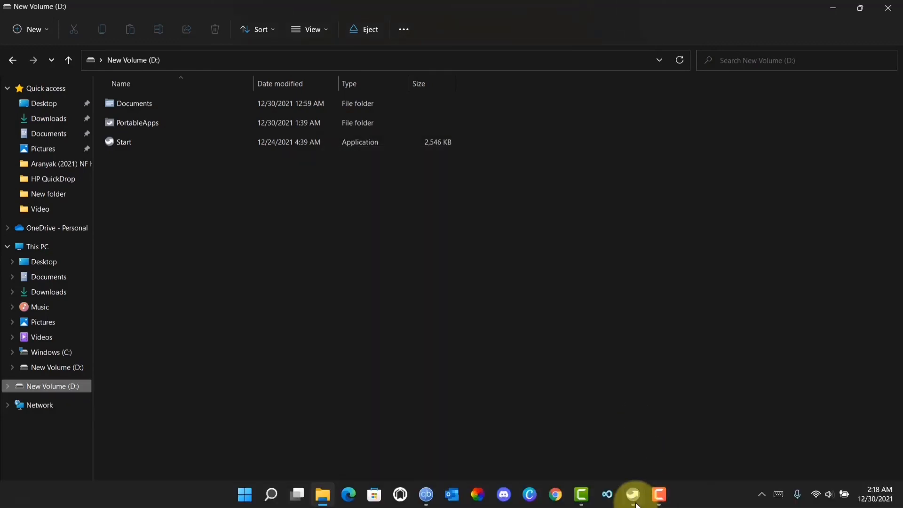
Examine the platform's app management options, including Get More Apps, and dismiss them without choosing any
click(636, 503)
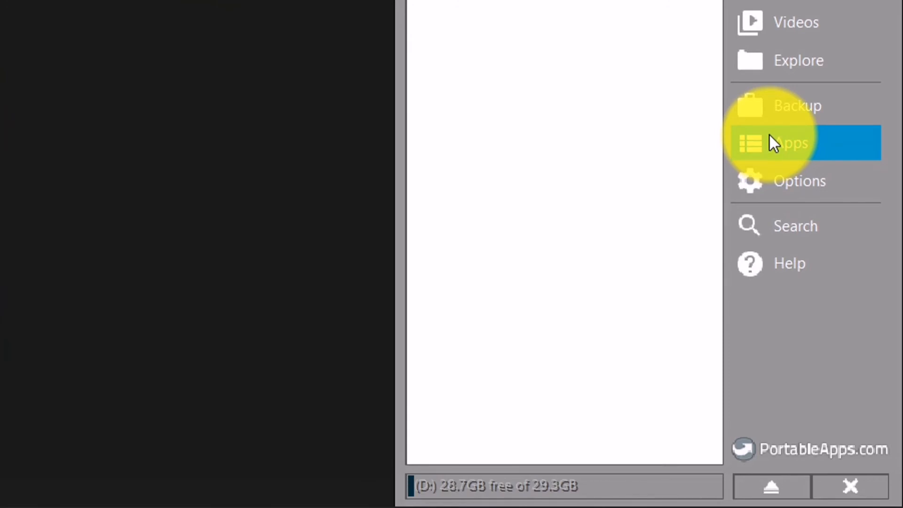
click(769, 136)
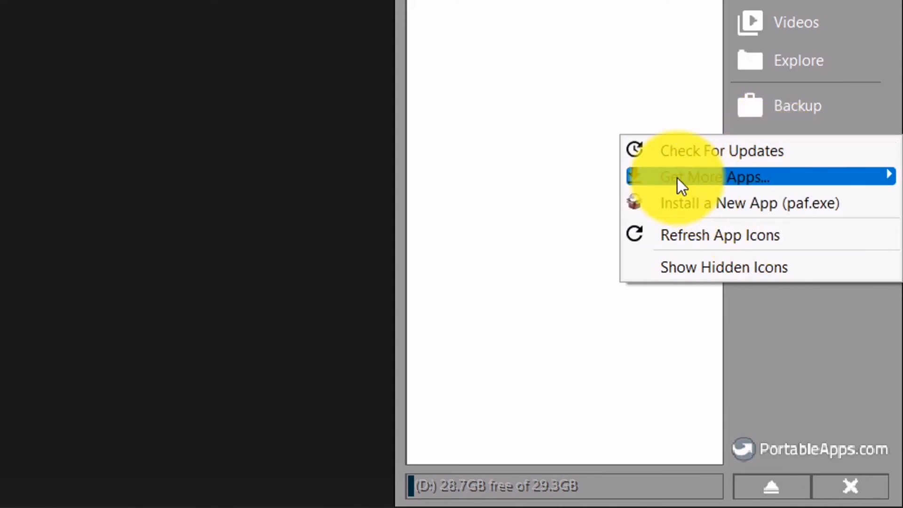
mouse_move(653, 182)
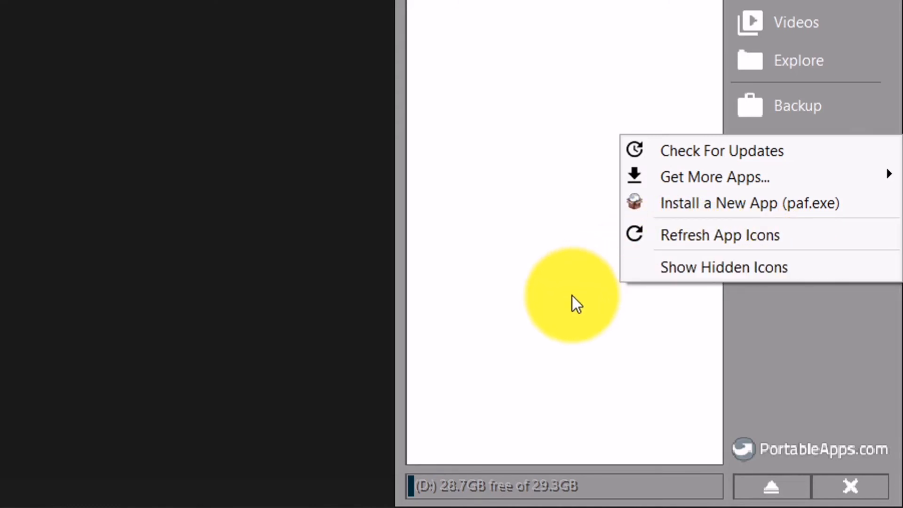
click(572, 295)
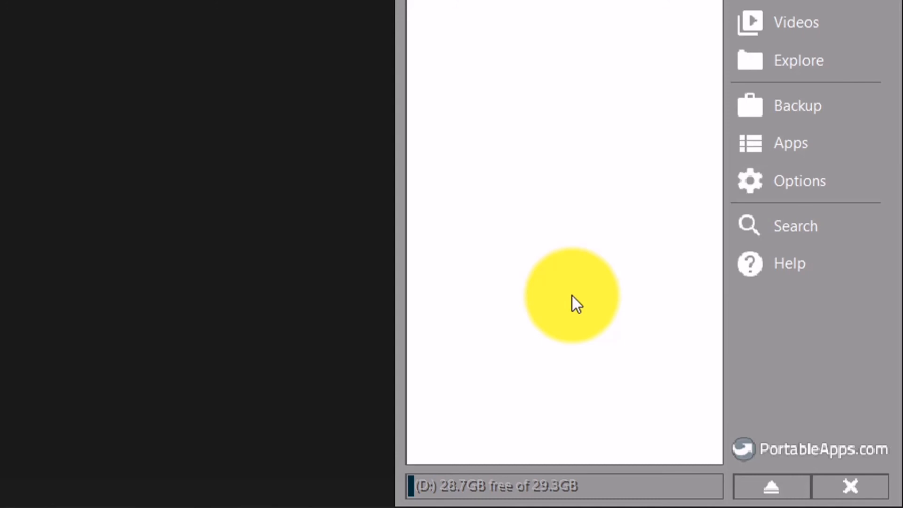